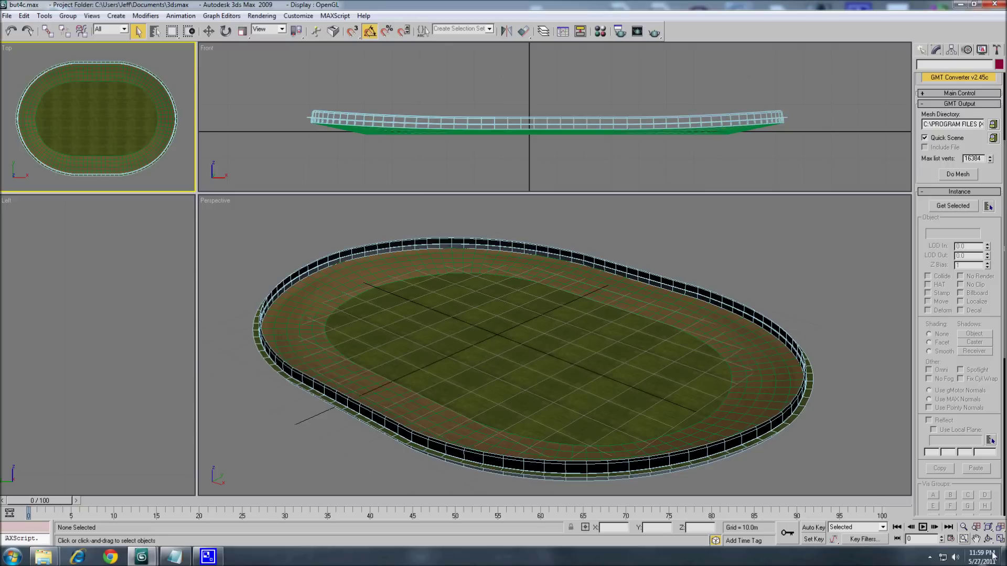
Draw a 24.186 m × 40.846 m plane to the right of the oval track.
left_click(921, 53)
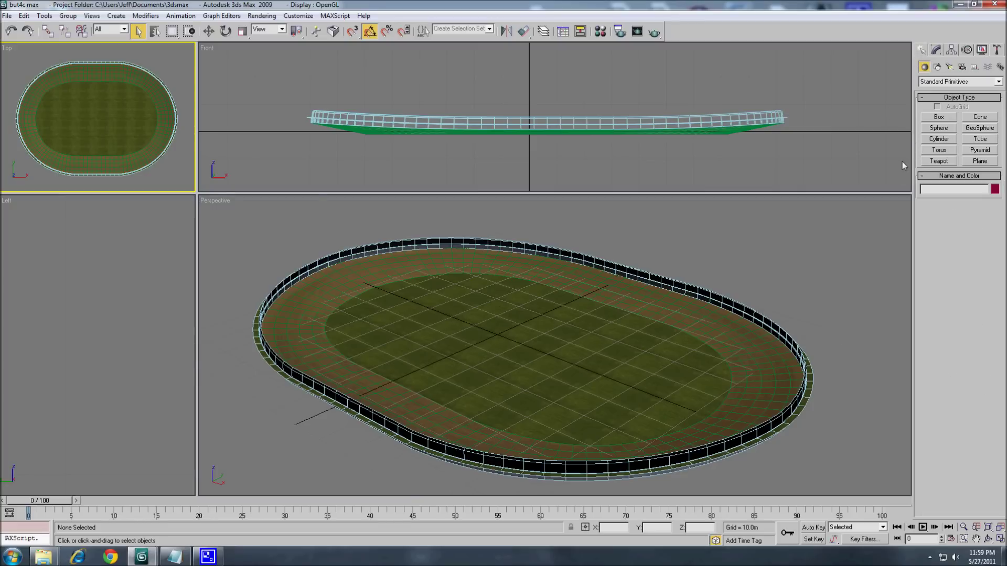
left_click(979, 161)
left_click(988, 539)
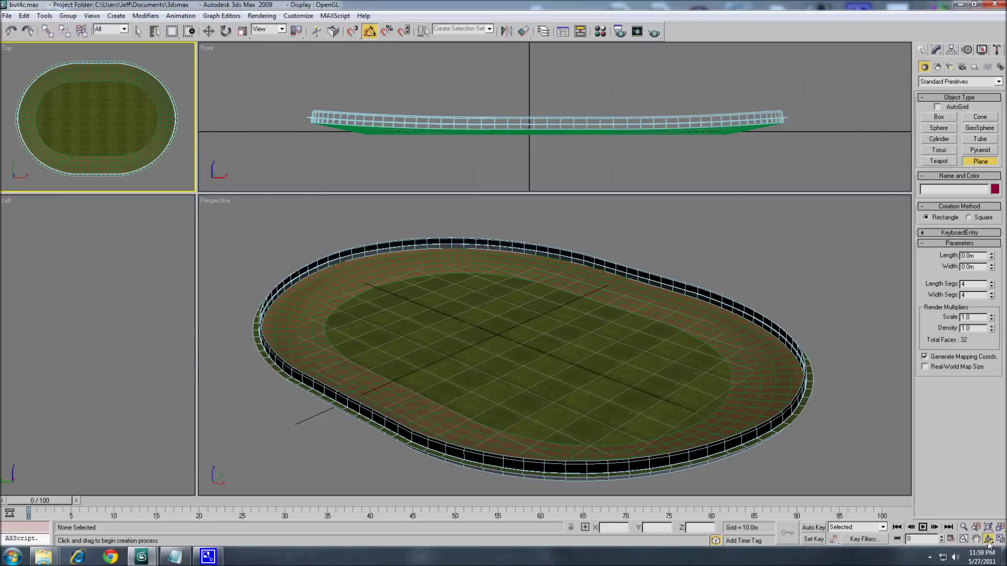
left_click_drag(641, 429, 618, 442)
left_click_drag(603, 407, 572, 403)
right_click(572, 403)
left_click_drag(627, 298, 712, 401)
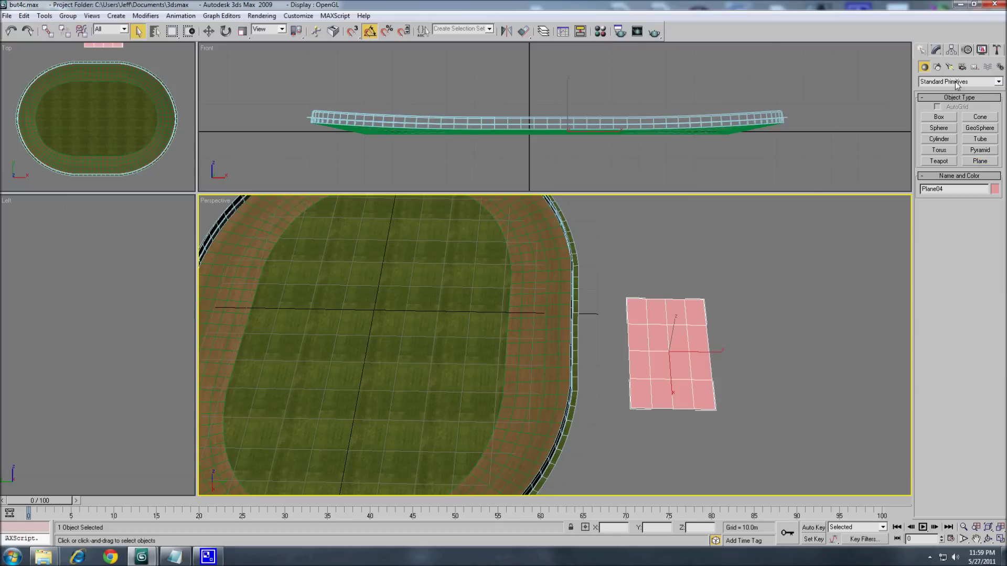
Set the plane's length and width segments to 1, then bring up the Material Editor.
left_click(936, 50)
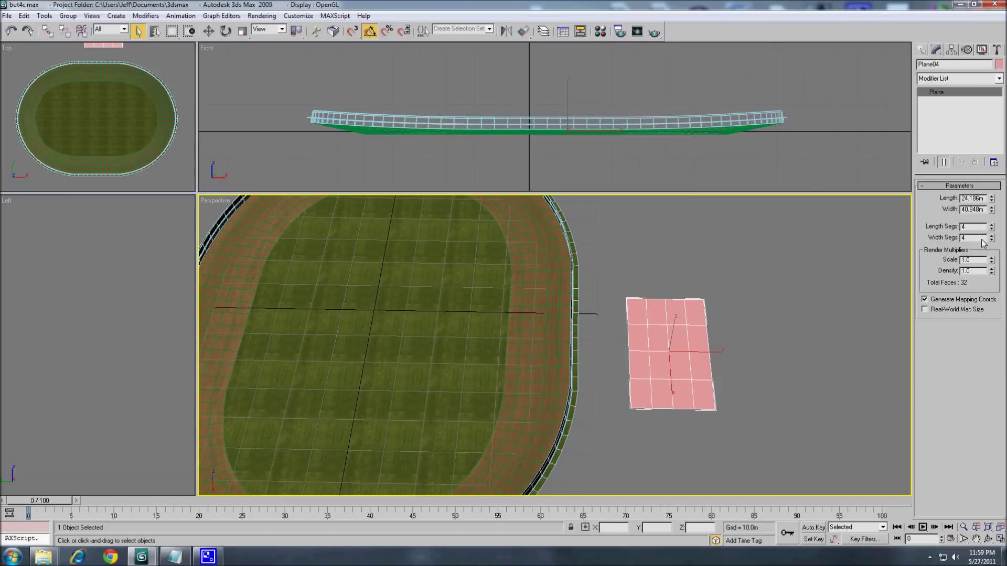
left_click_drag(978, 228, 949, 225)
type("1")
key("Tab")
key("Return")
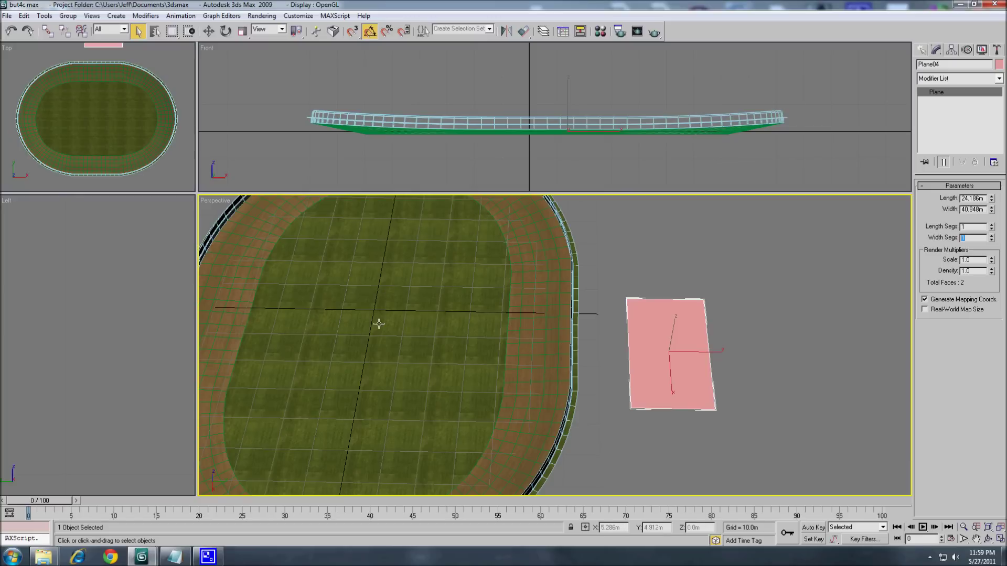
key("m")
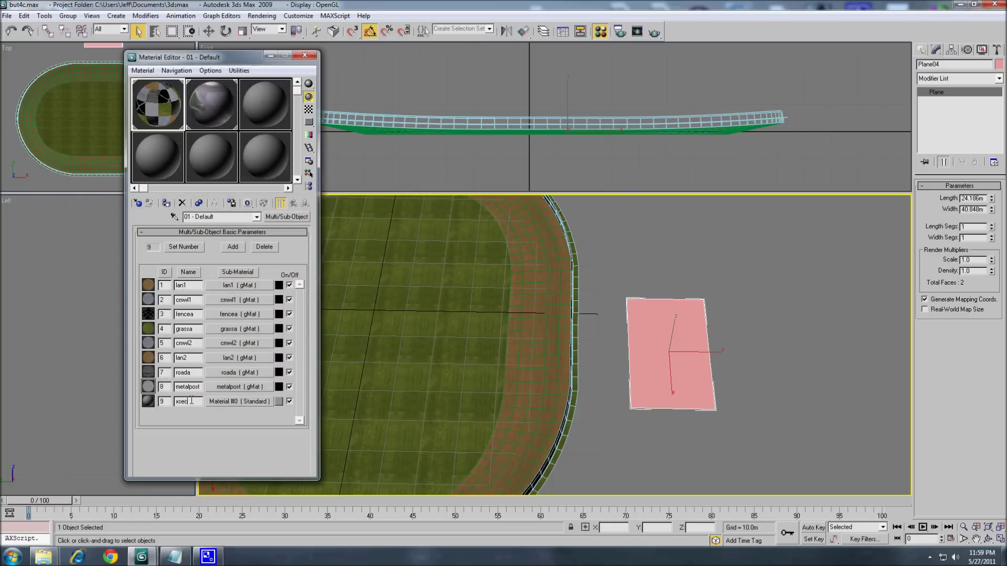
Rename sub-material 9 to xsec and make it a gMotorMaterial with the T1 shader.
left_click(239, 402)
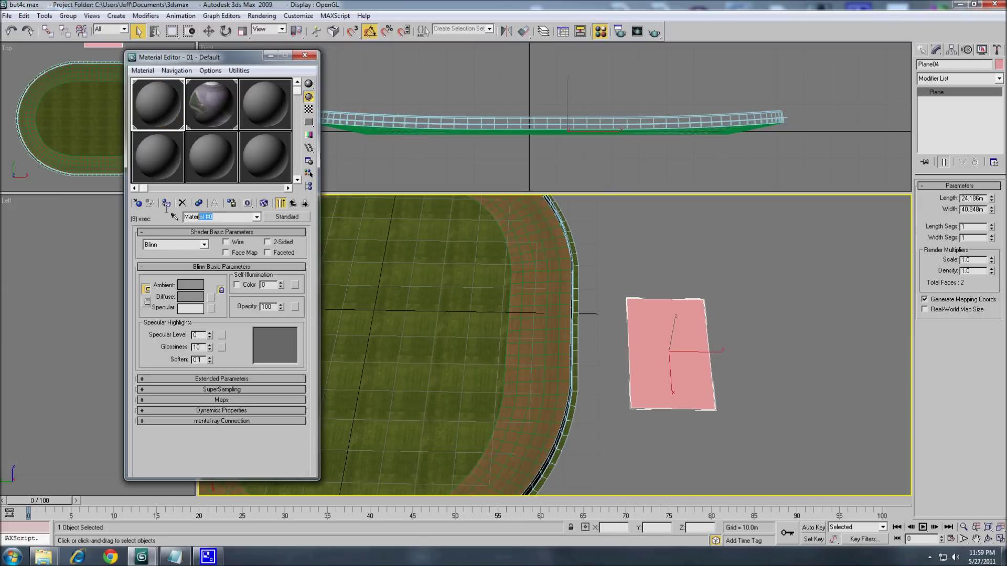
left_click_drag(166, 209, 158, 216)
type("xsec")
left_click(292, 217)
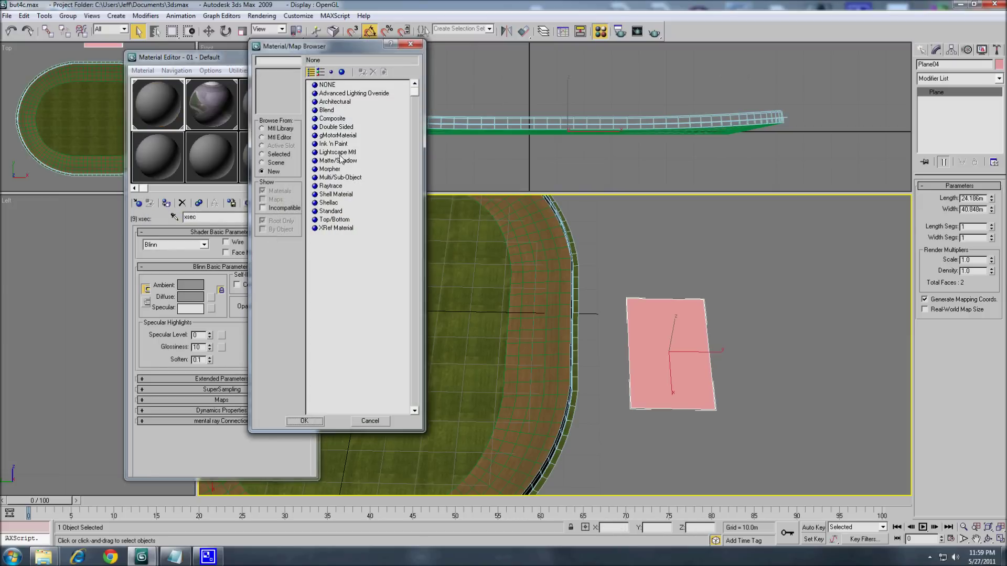
double_click(342, 136)
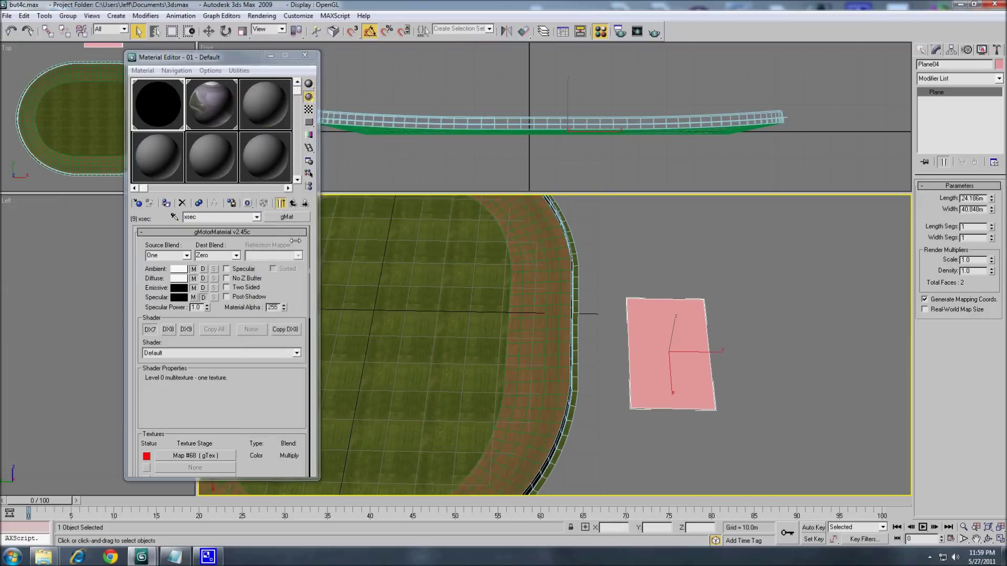
left_click(287, 353)
scroll(283, 409, "down", 5)
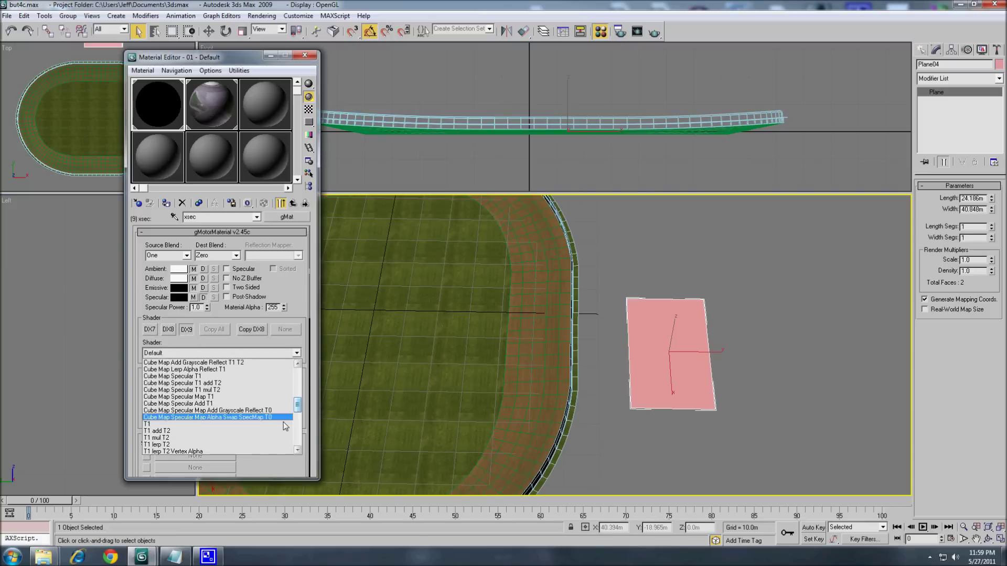
left_click(285, 425)
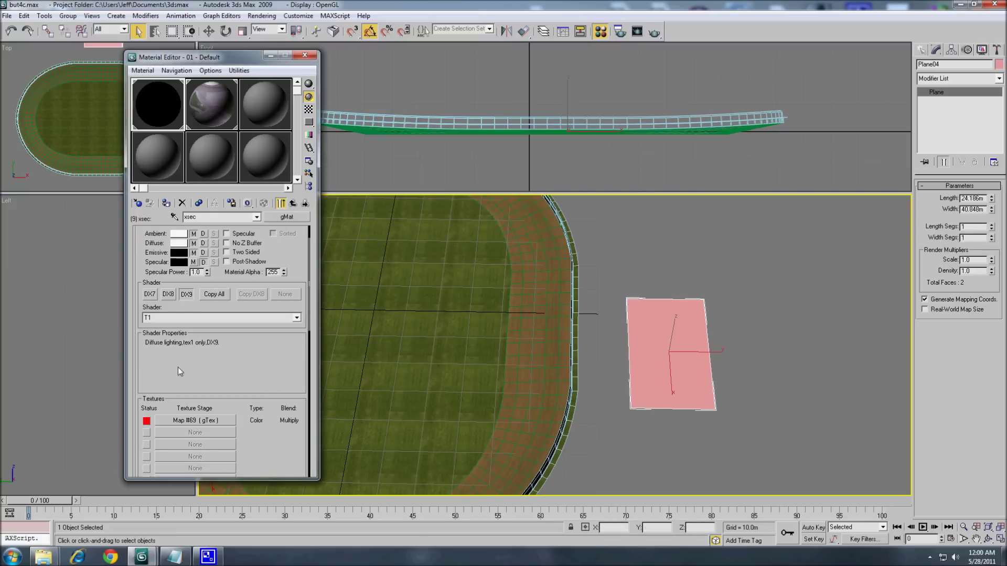
Load dirt2.dds as xsec's texture map, show it in the viewport, and return to the parent.
scroll(204, 354, "down", 1)
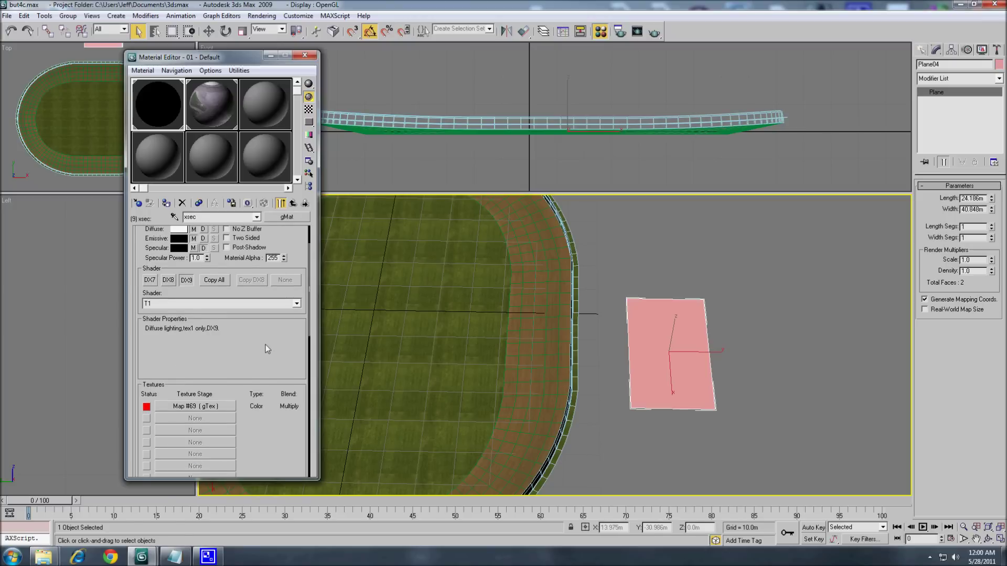
scroll(262, 345, "down", 2)
left_click(191, 382)
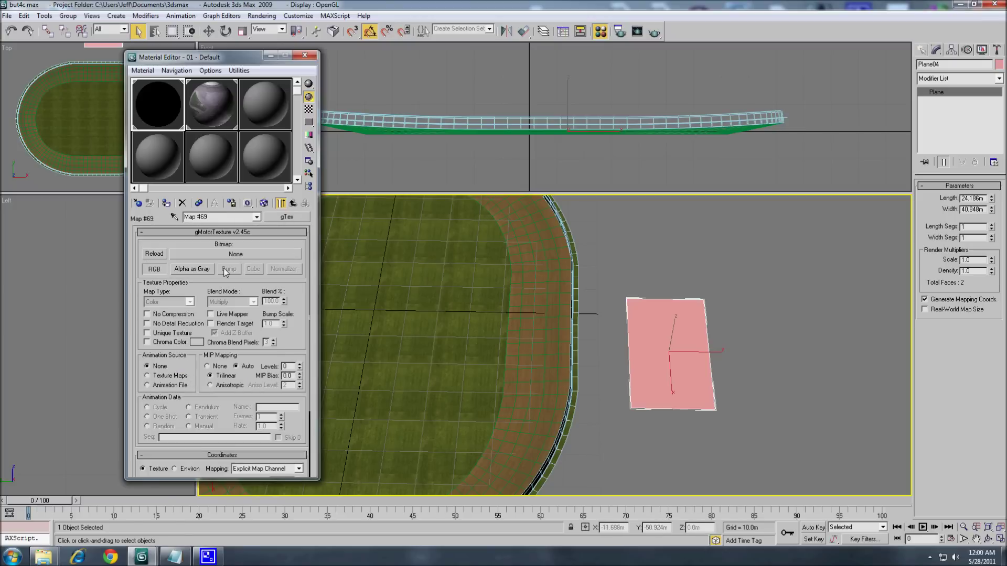
left_click(235, 254)
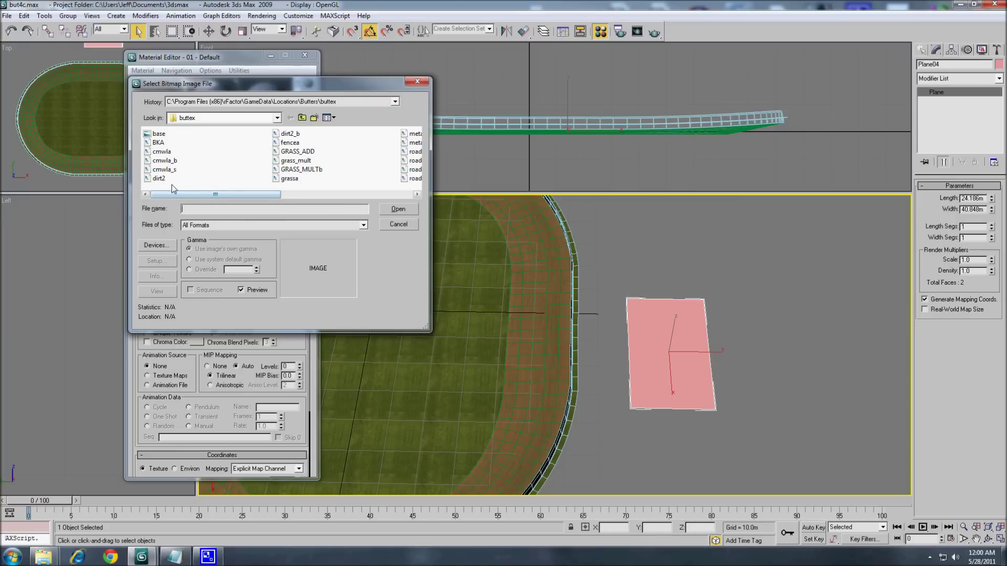
left_click(158, 178)
left_click(382, 209)
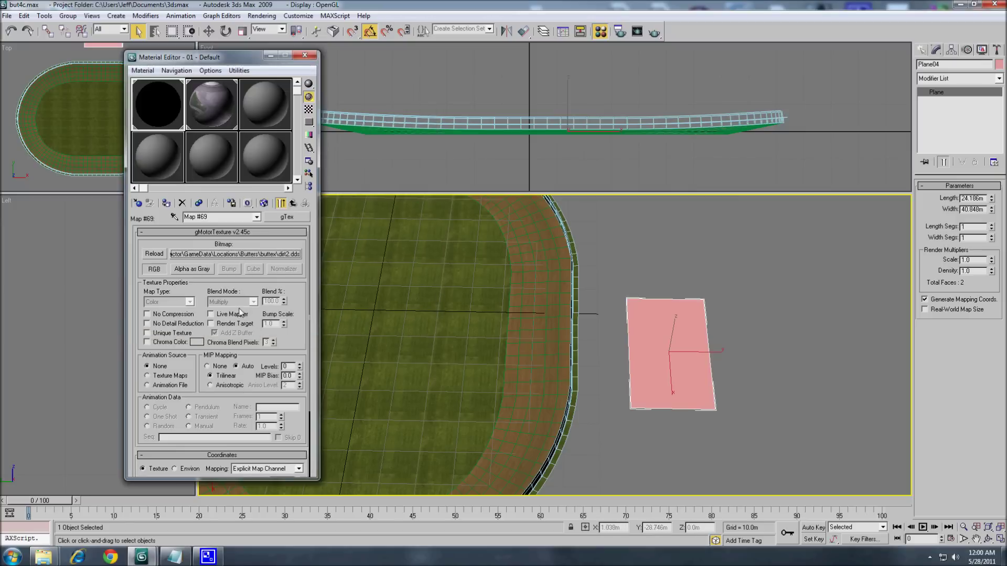
left_click(264, 203)
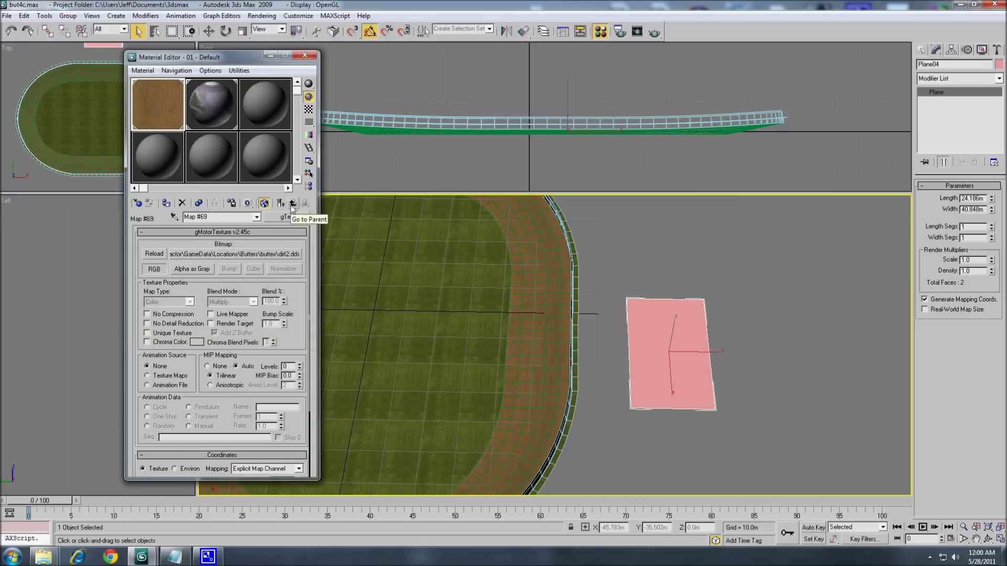
left_click(292, 205)
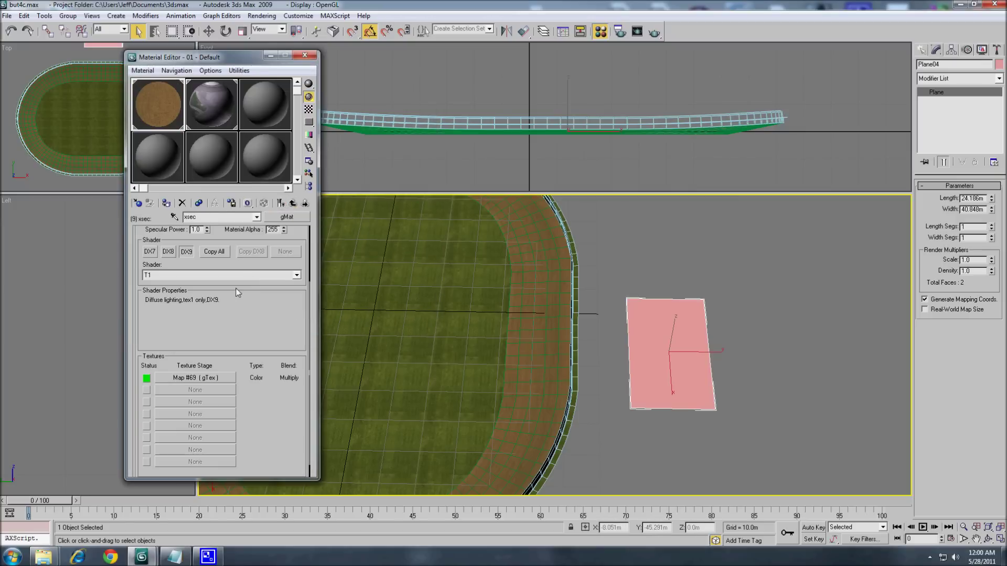
left_click(666, 362)
Convert the new plane to an editable poly.
key("e")
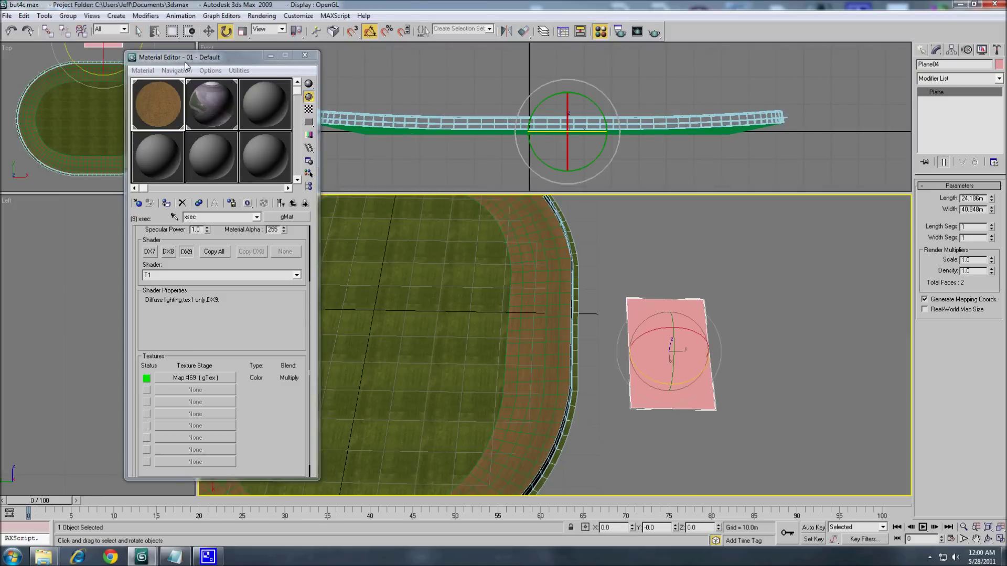
right_click(635, 337)
mouse_move(662, 435)
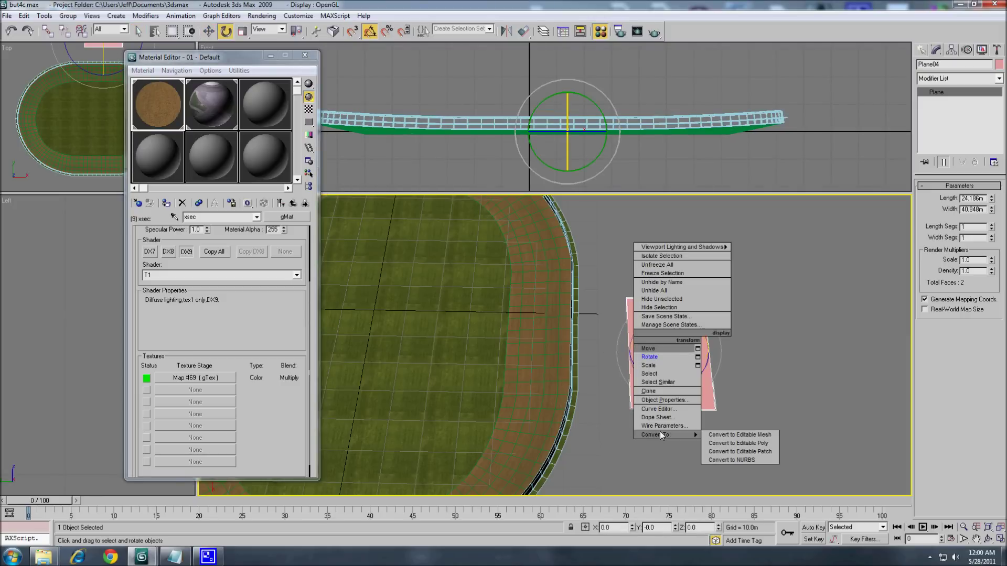
left_click(739, 443)
Give the plane's polygon material ID 9 and apply the track material to it.
left_click(208, 32)
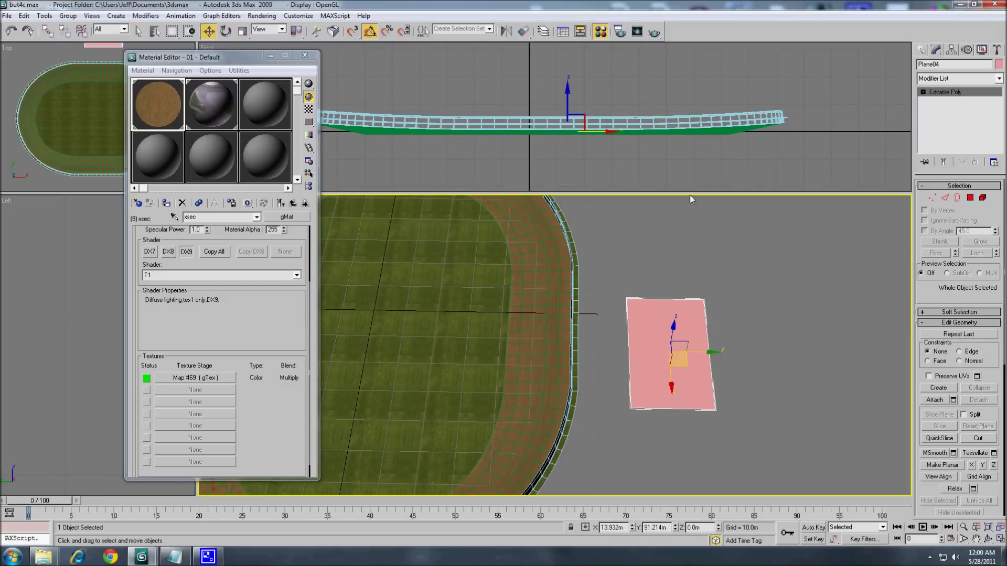
left_click(970, 198)
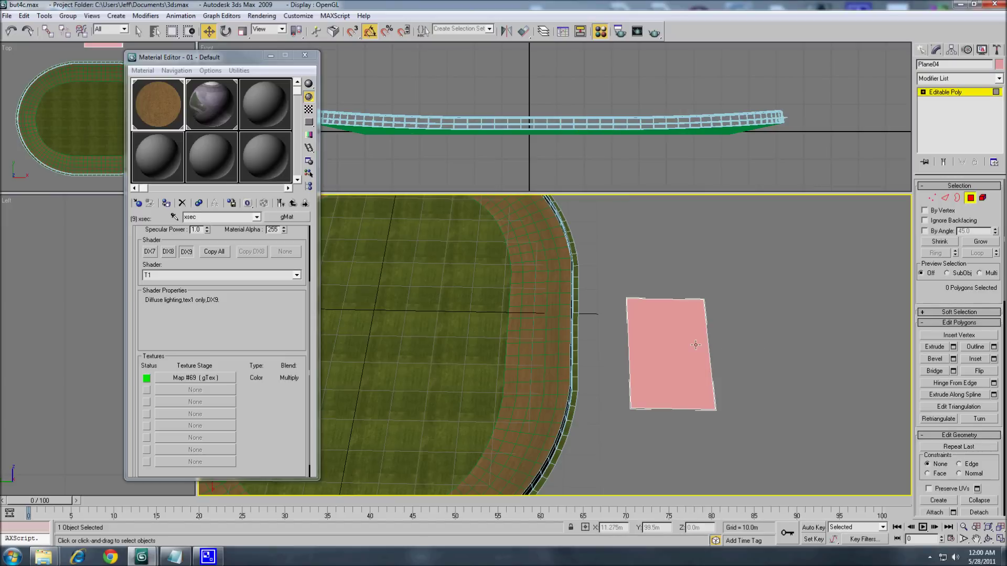
left_click(713, 348)
scroll(953, 301, "down", 5)
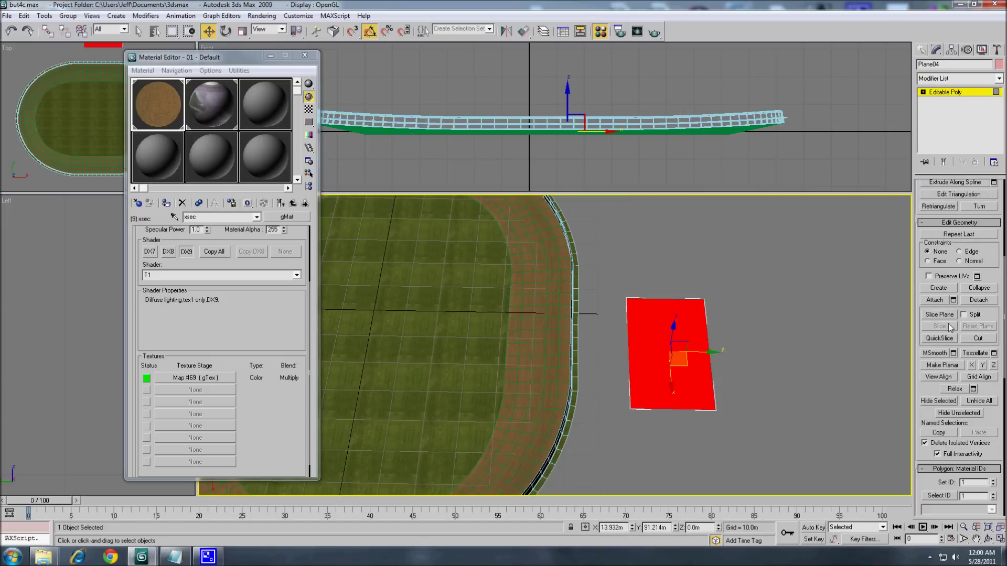
double_click(973, 482)
type("9")
key("Return")
left_click(608, 426)
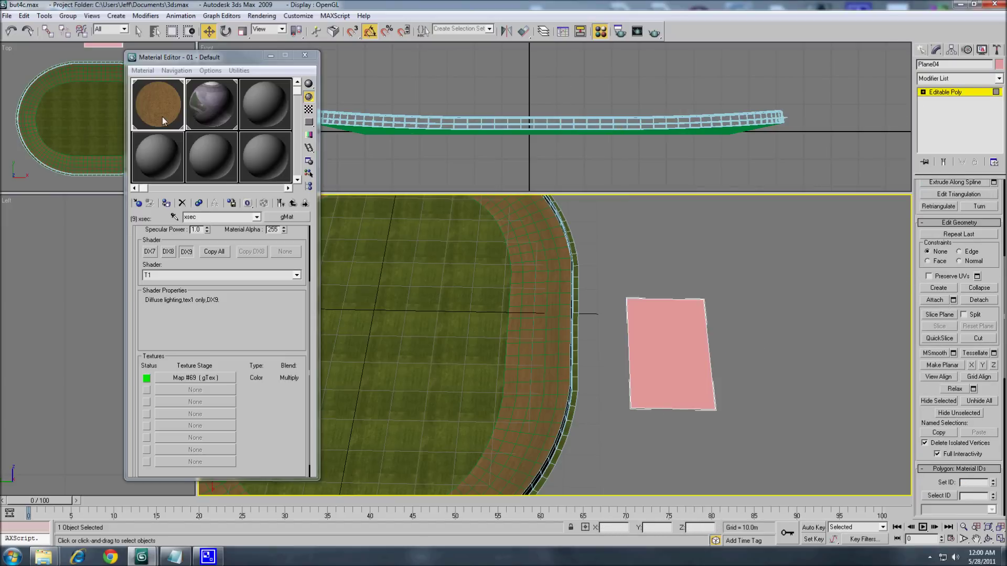
left_click_drag(162, 117, 634, 332)
Add a UVW Map modifier, collapse it into the editable poly, and close the Material Editor.
left_click(634, 331)
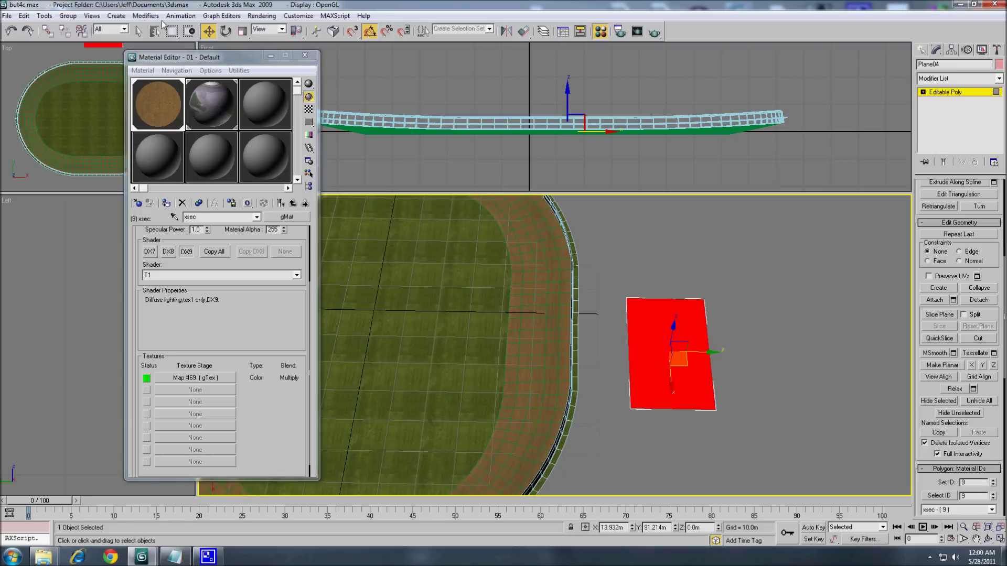
left_click(145, 16)
mouse_move(175, 134)
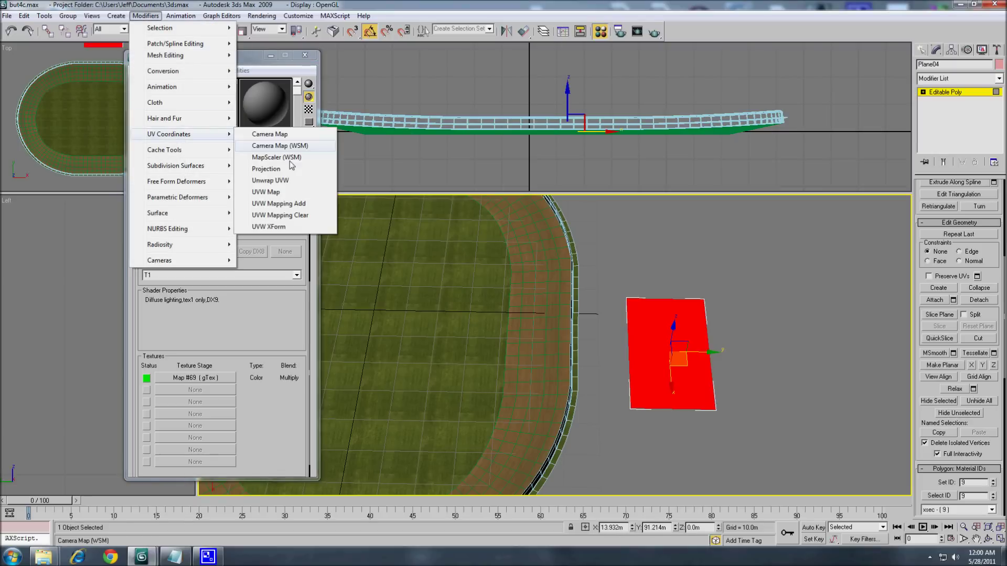
left_click(267, 195)
right_click(939, 92)
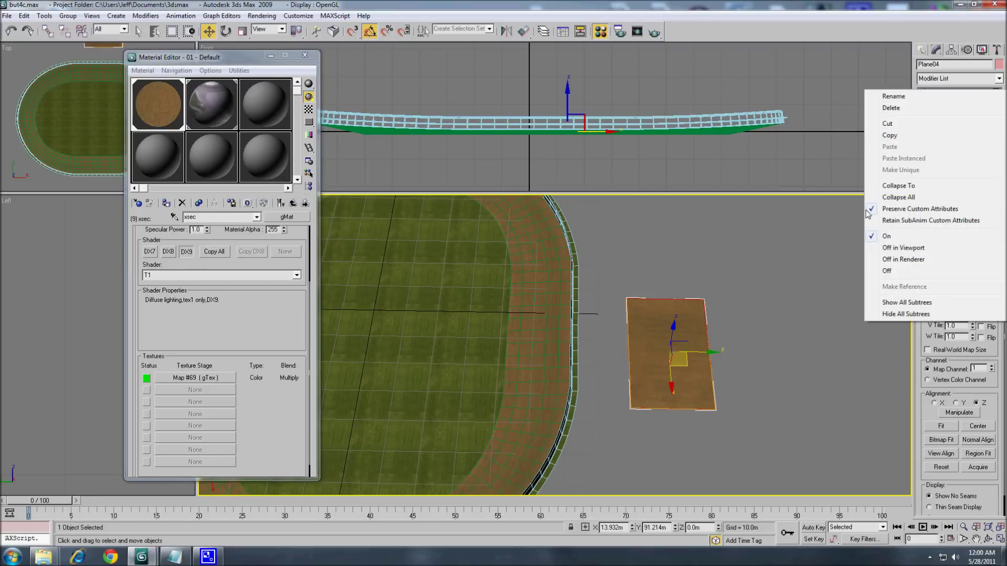
left_click(897, 186)
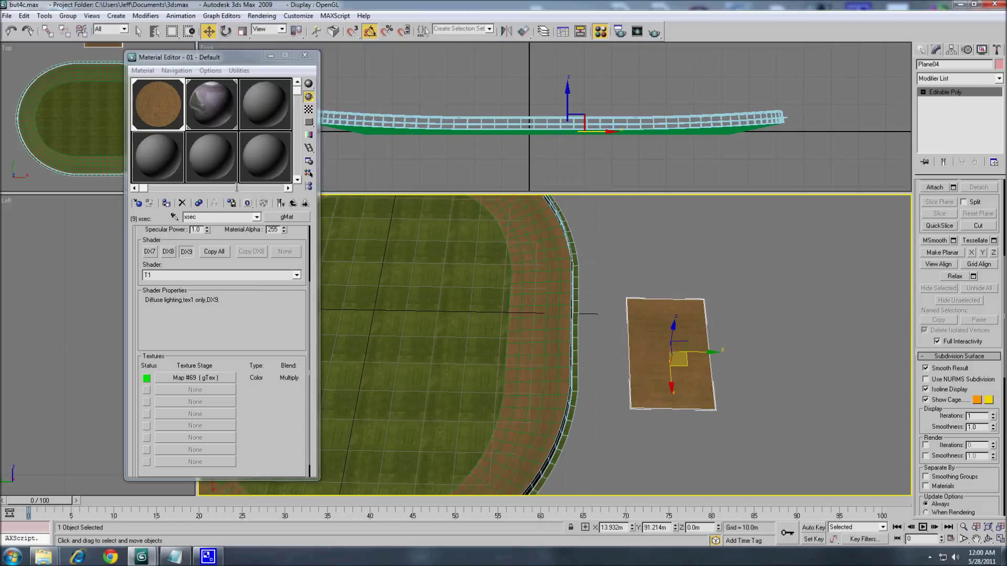
left_click(313, 56)
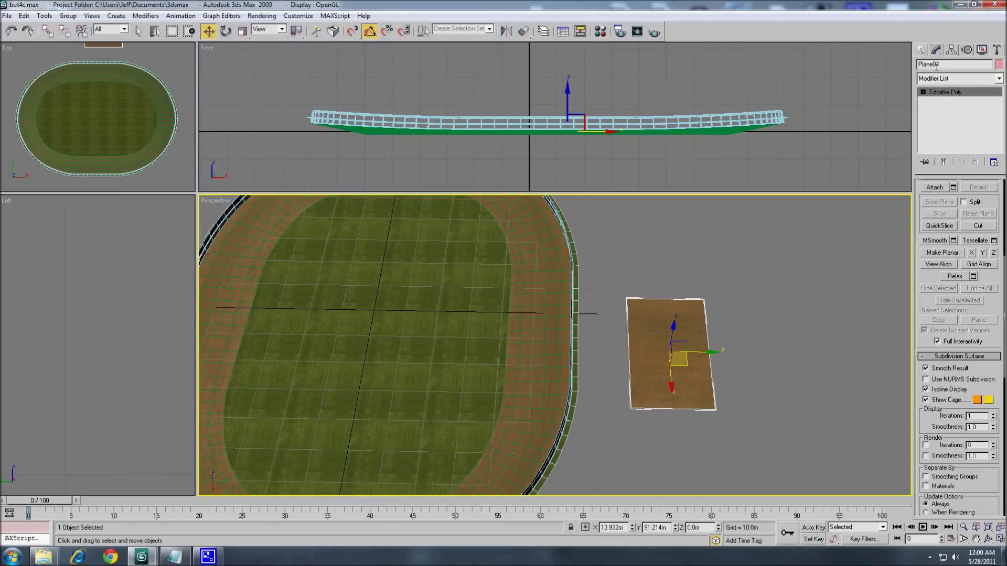
Rename the dirt-textured plane to xfinish.
left_click_drag(940, 64, 918, 64)
type("xfinish")
scroll(605, 237, "down", 4)
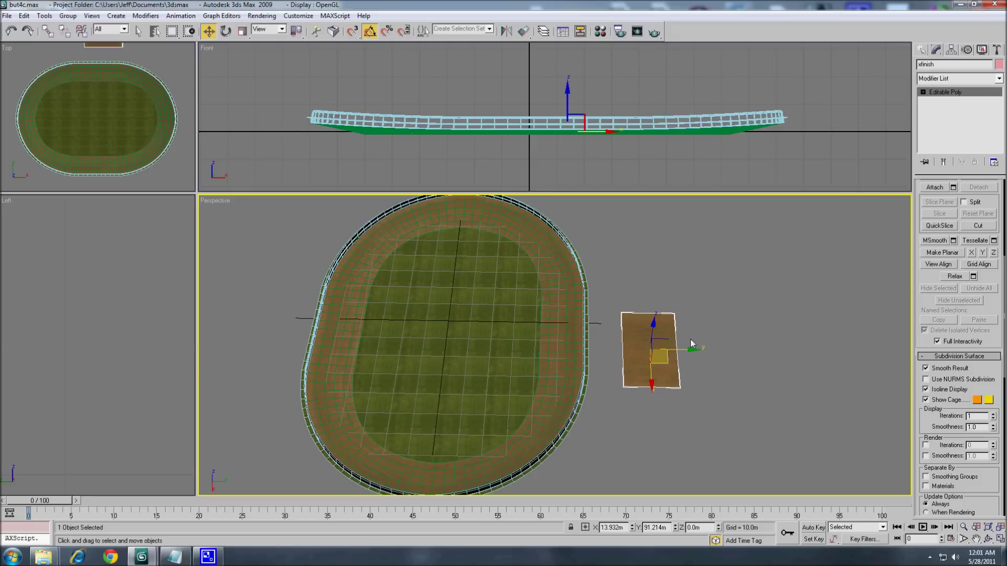
Rotate xfinish 90° on Y so it stands upright.
scroll(712, 355, "down", 2)
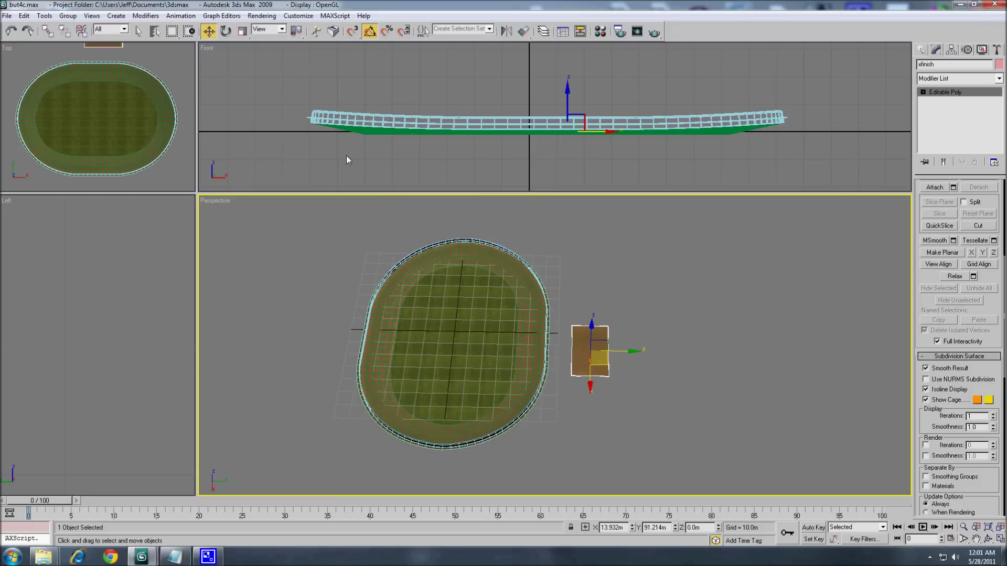
left_click(226, 32)
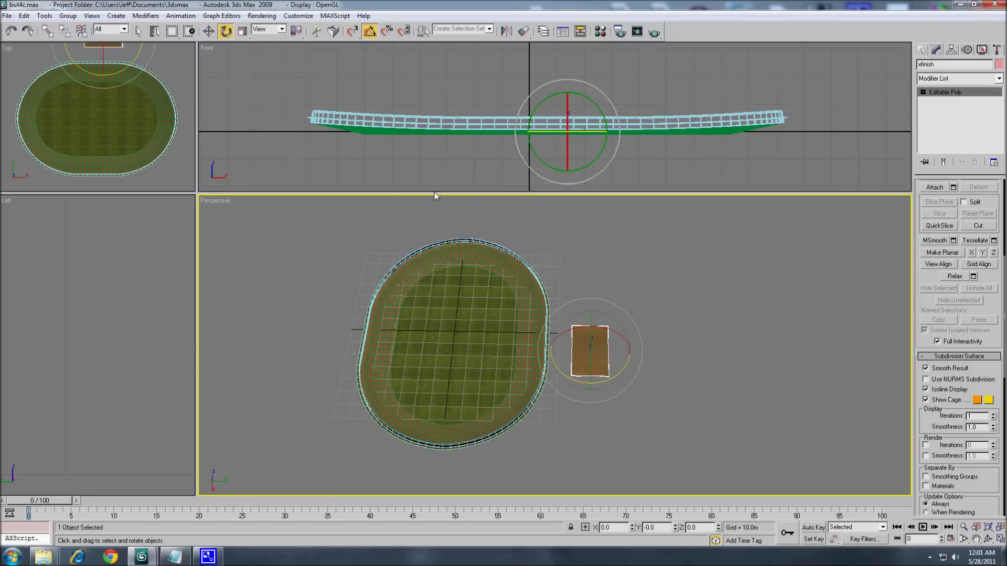
scroll(603, 320, "up", 2)
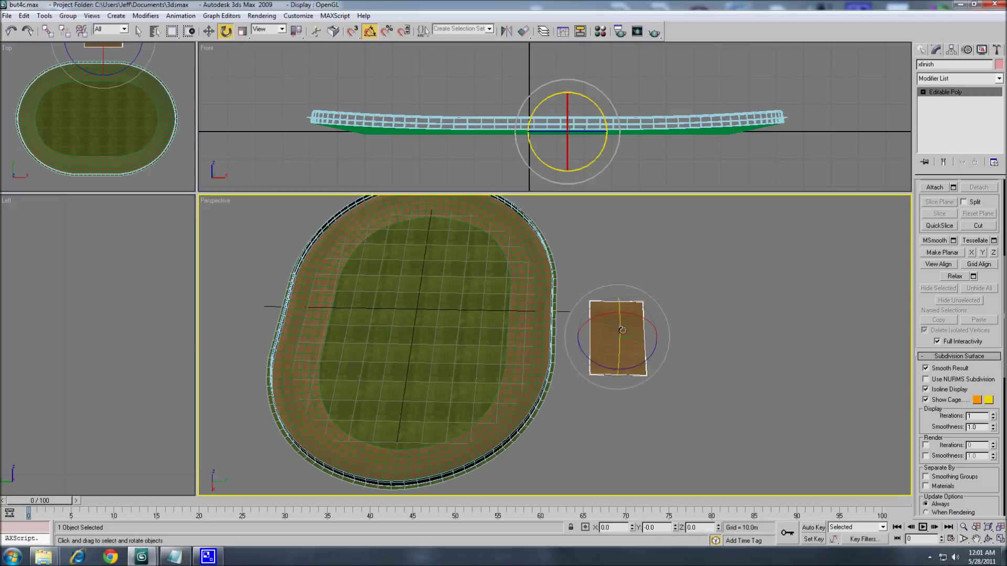
left_click_drag(618, 369, 624, 373)
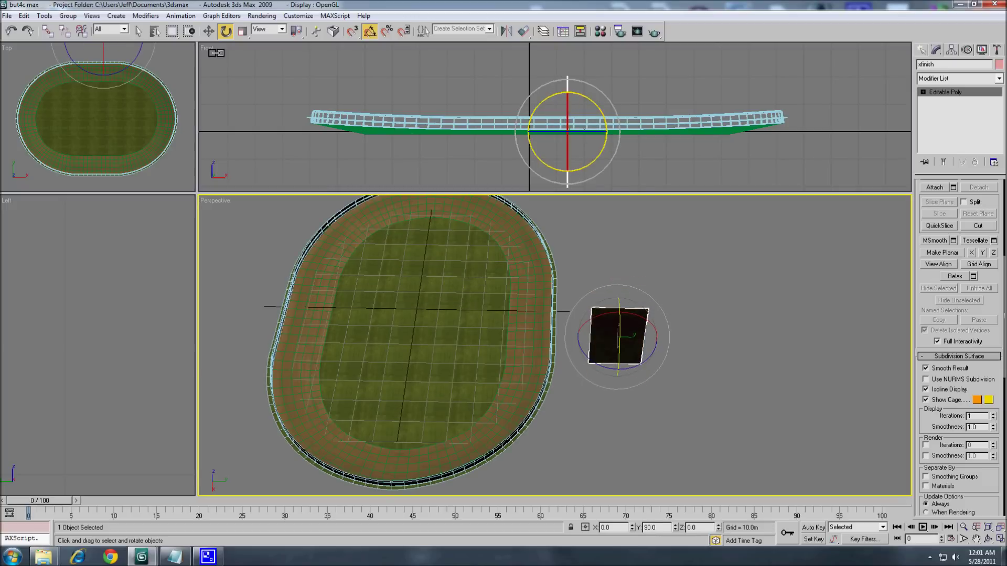
Move xfinish in the Top view onto the right-hand side of the track.
left_click(209, 31)
scroll(538, 322, "up", 2)
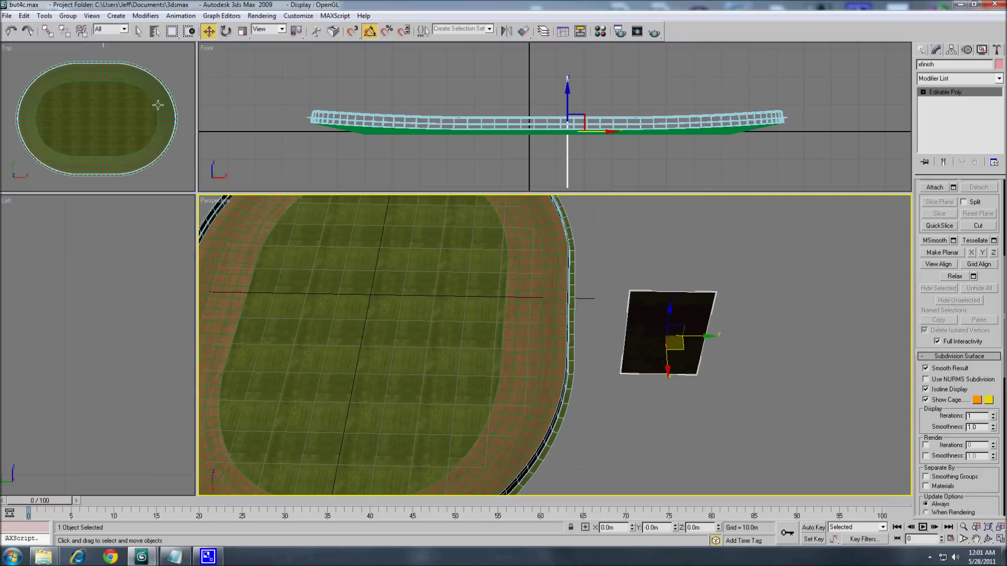
middle_click_drag(157, 83, 156, 106)
left_click_drag(124, 50, 119, 86)
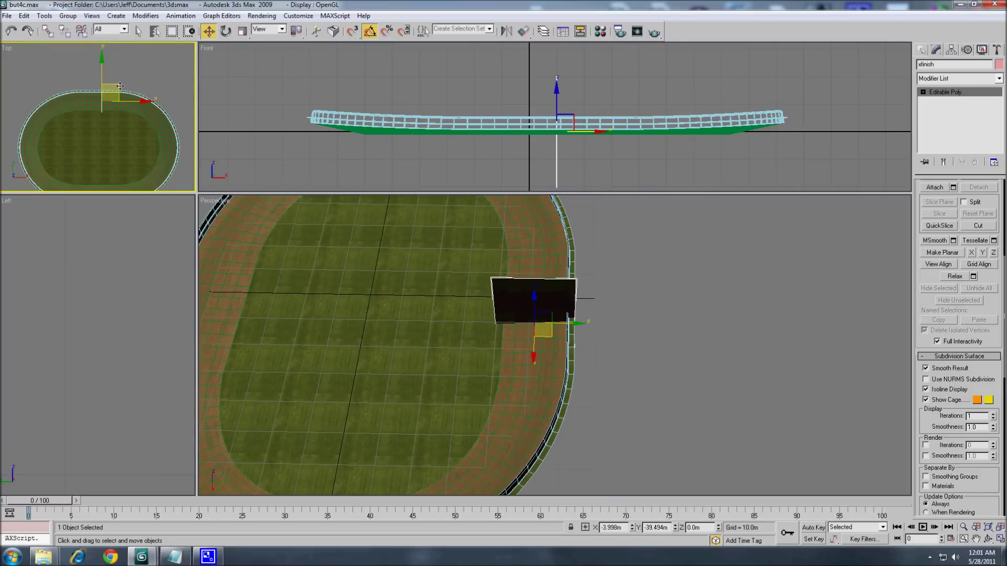
middle_click_drag(411, 295, 512, 315)
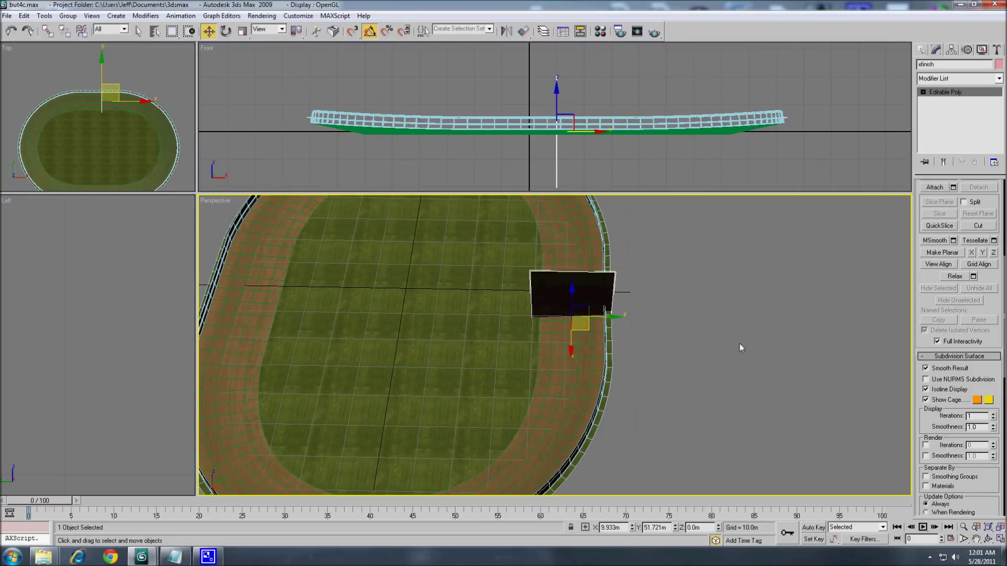
middle_click_drag(740, 348, 653, 306)
scroll(701, 321, "up", 3)
scroll(653, 306, "down", 3)
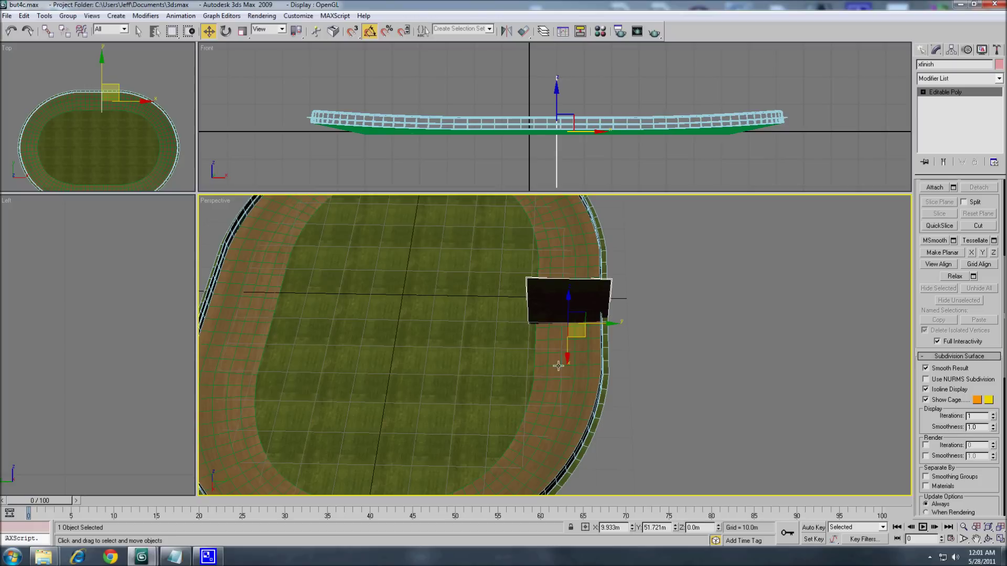
middle_click_drag(573, 351, 591, 420)
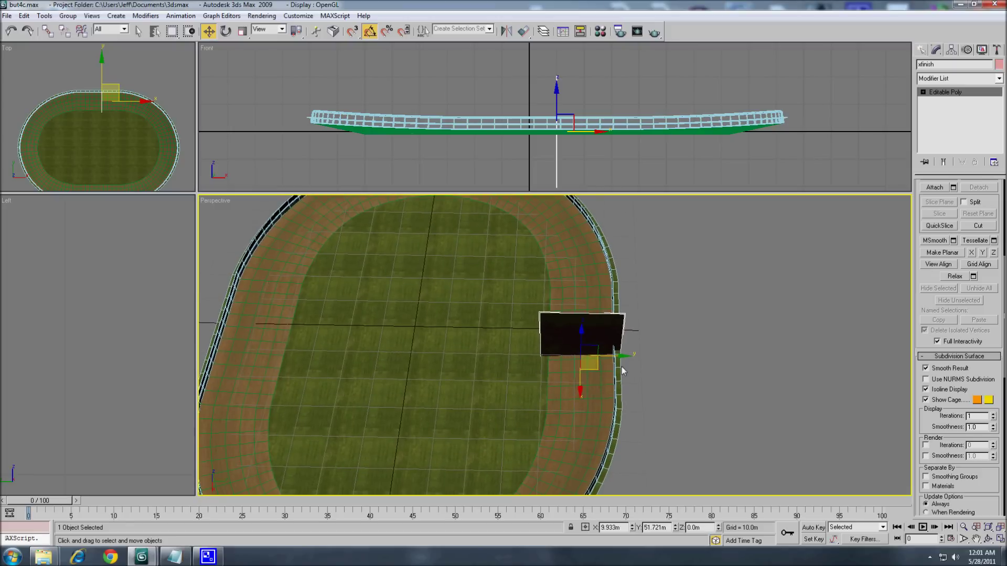
Orbit the perspective view to check the upright panel from a low side angle.
left_click(988, 539)
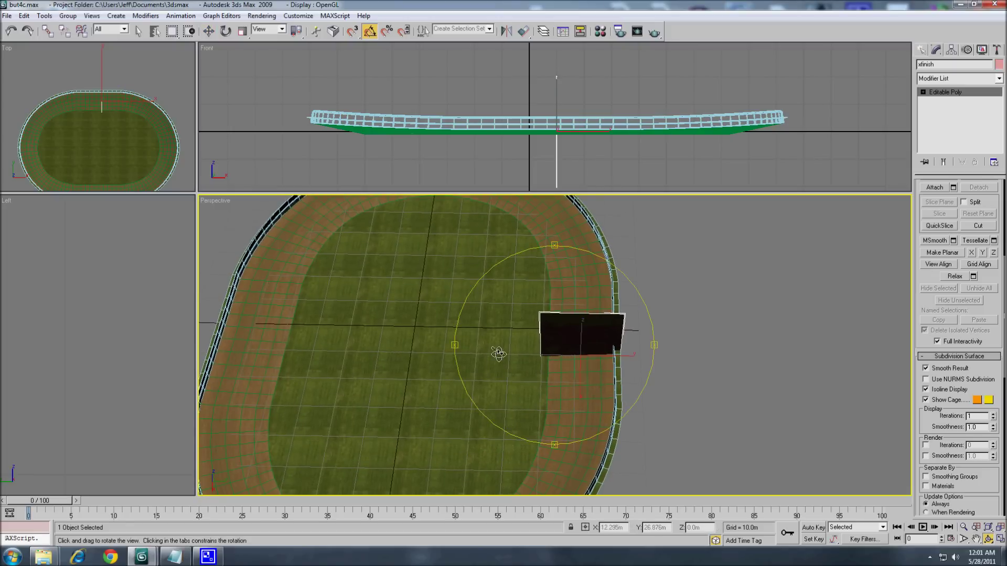
left_click_drag(499, 353, 506, 286)
key("w")
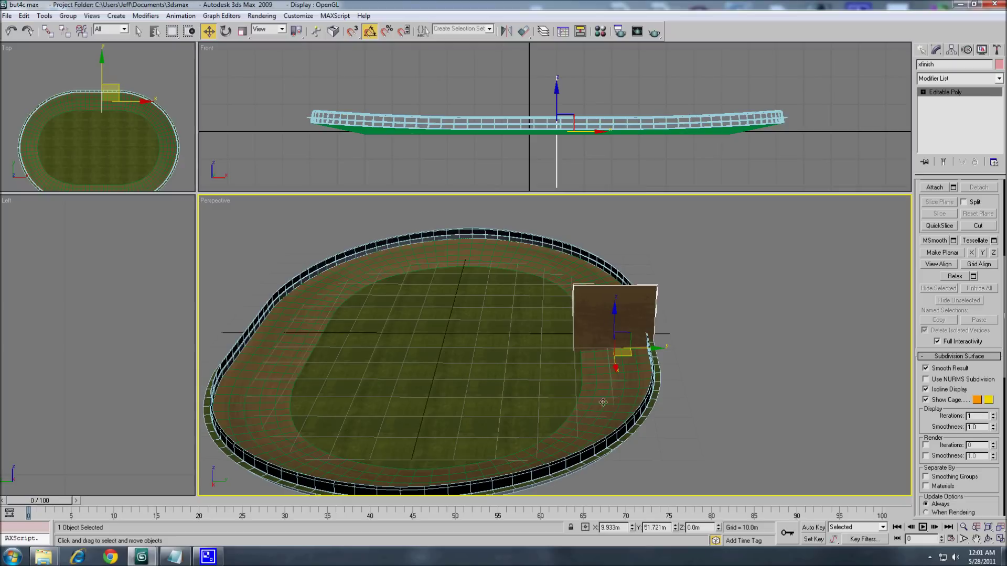
left_click(988, 539)
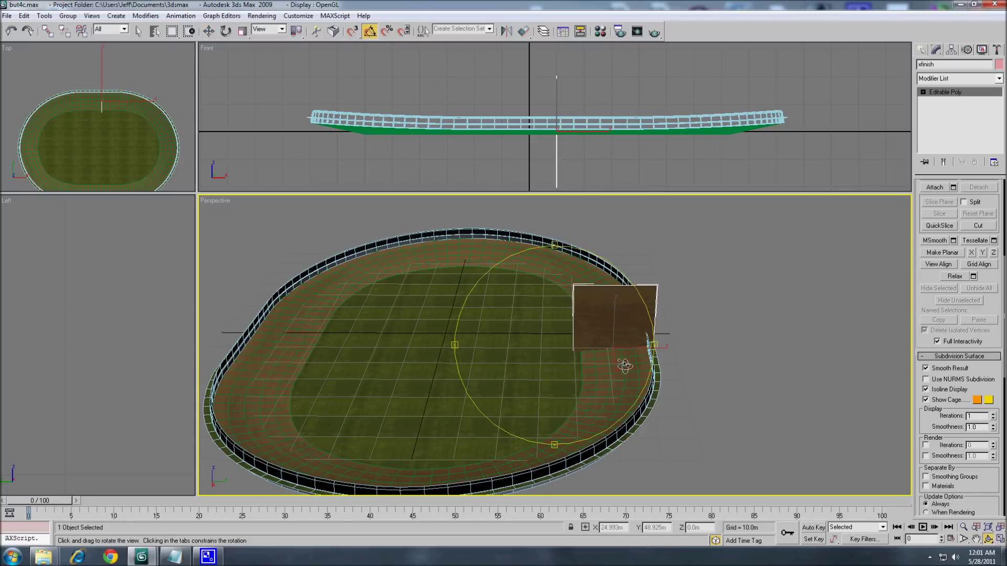
mouse_move(624, 366)
left_mouse_down()
mouse_move(508, 356)
mouse_move(447, 337)
mouse_move(634, 367)
left_mouse_up()
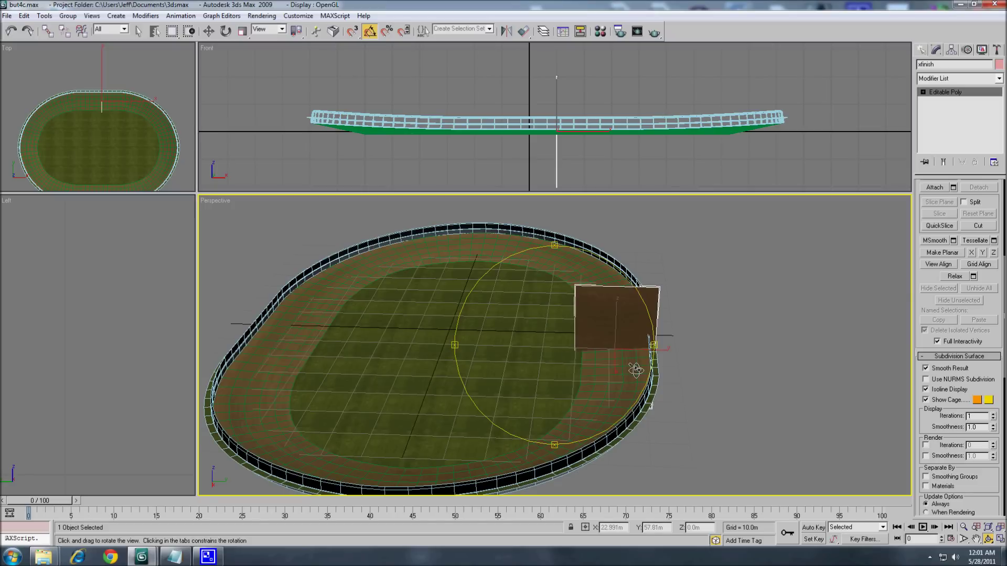
Clone xfinish as an instance named xsector1 and clear the selection.
key("w")
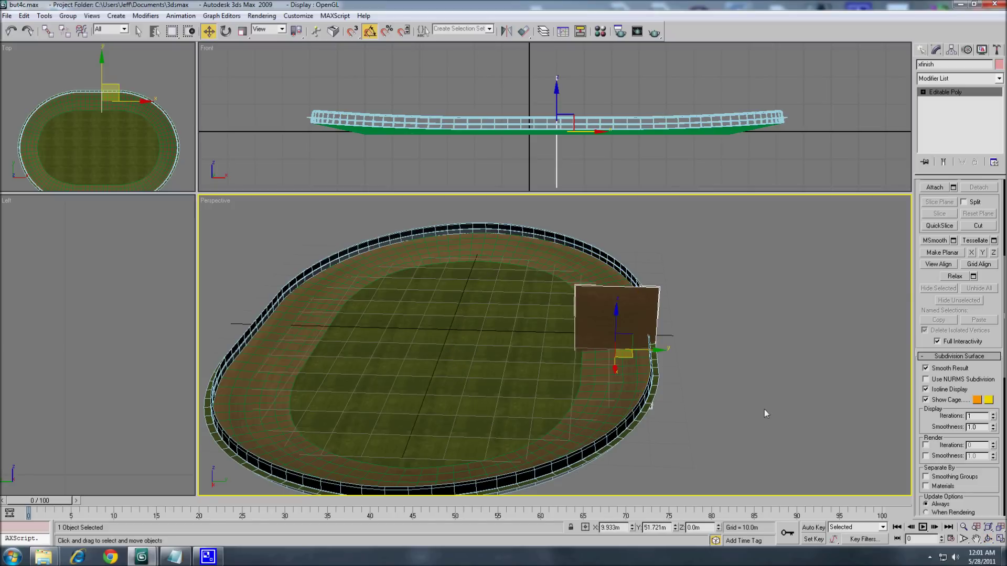
middle_click_drag(801, 394, 790, 408)
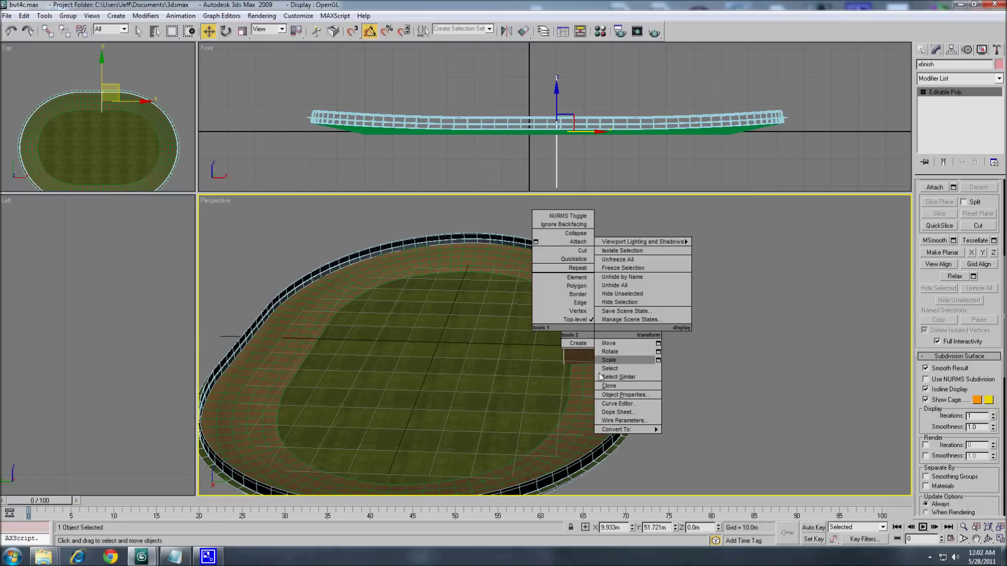
left_click(608, 386)
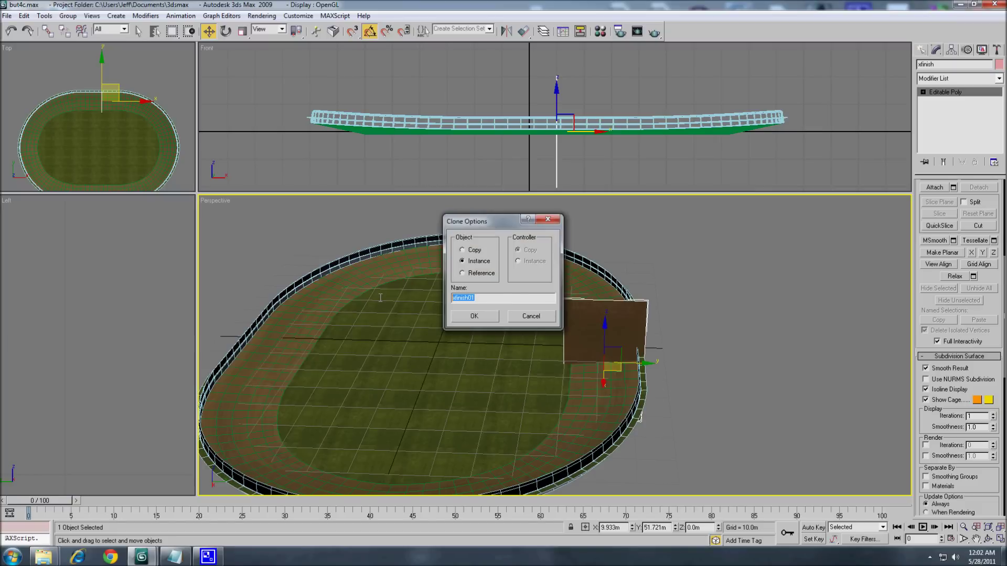
type("s")
type("xsector1")
left_click(474, 317)
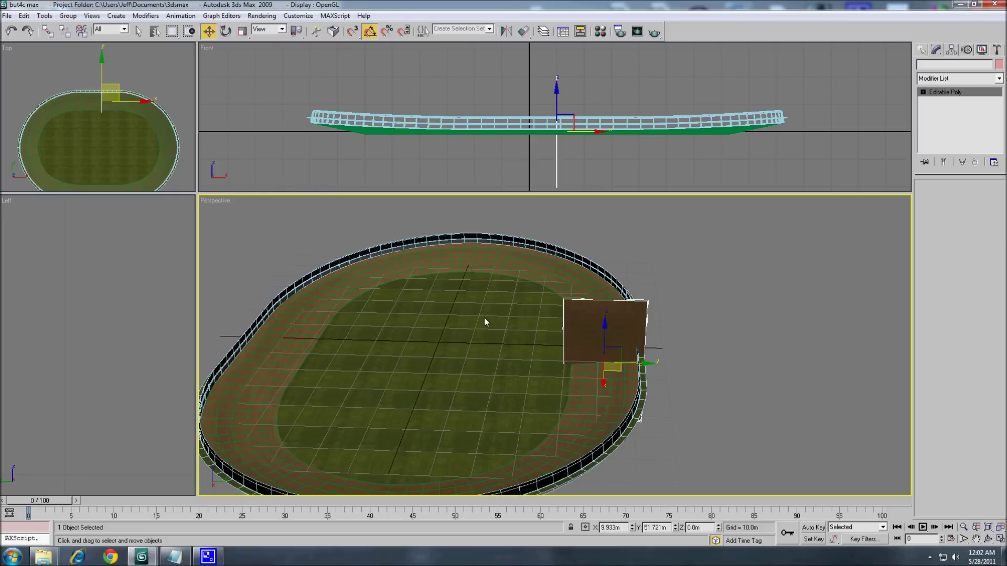
left_click(703, 333)
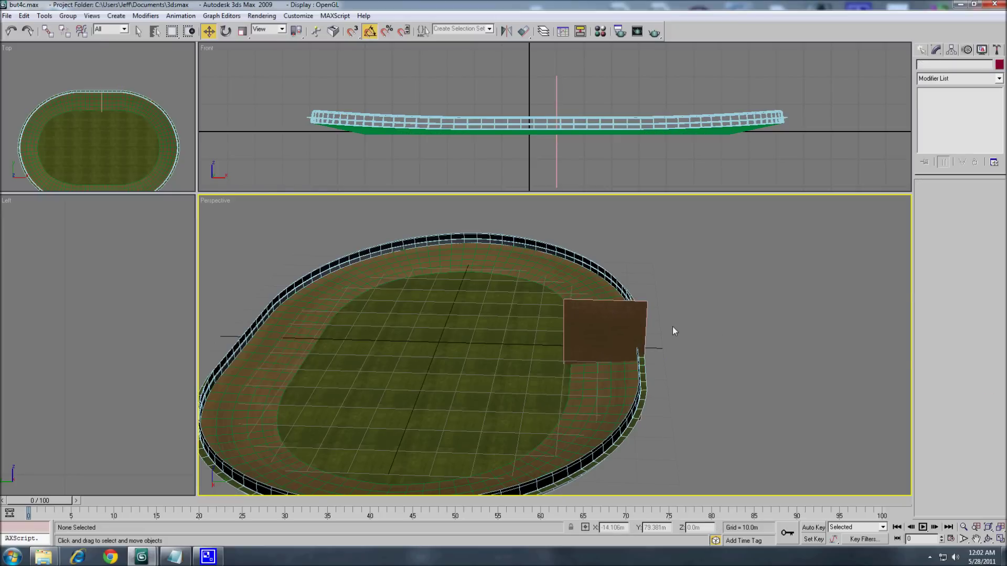
Convert the xsector1 plane to an editable poly.
left_click(643, 321)
right_click(640, 319)
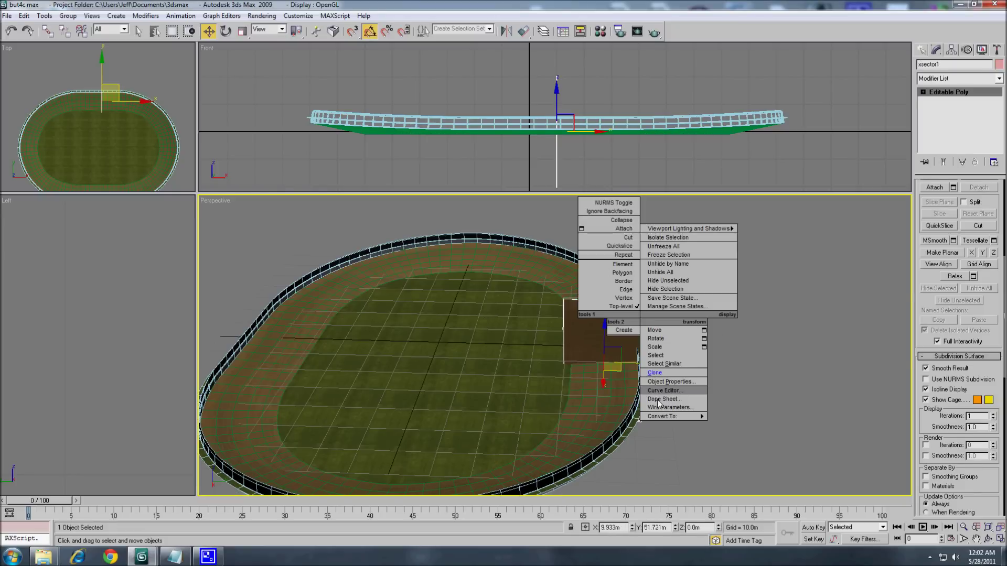
mouse_move(682, 416)
left_click(729, 425)
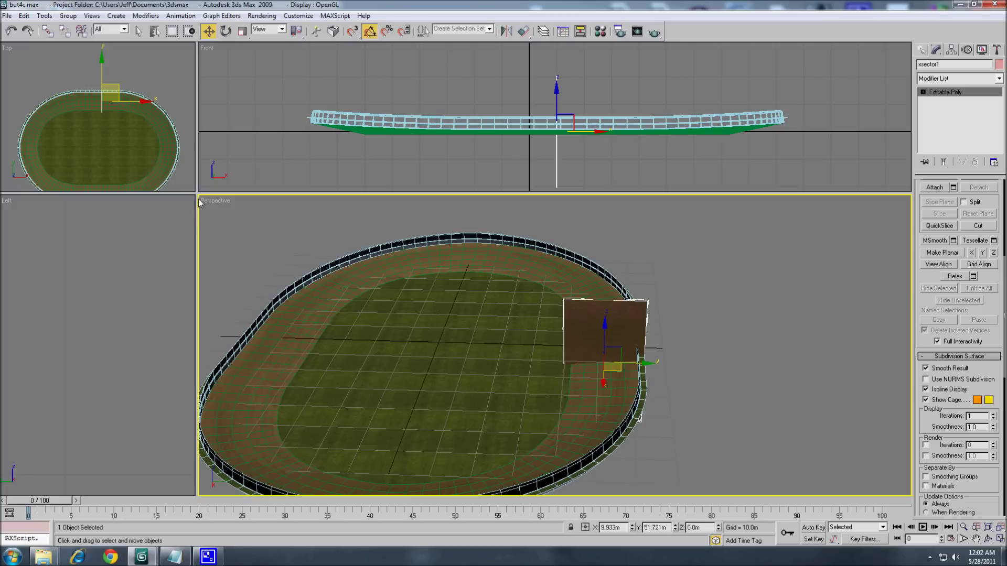
Move xsector1 to the left end of the oval and rotate it 90° about Z.
left_click_drag(197, 193, 263, 267)
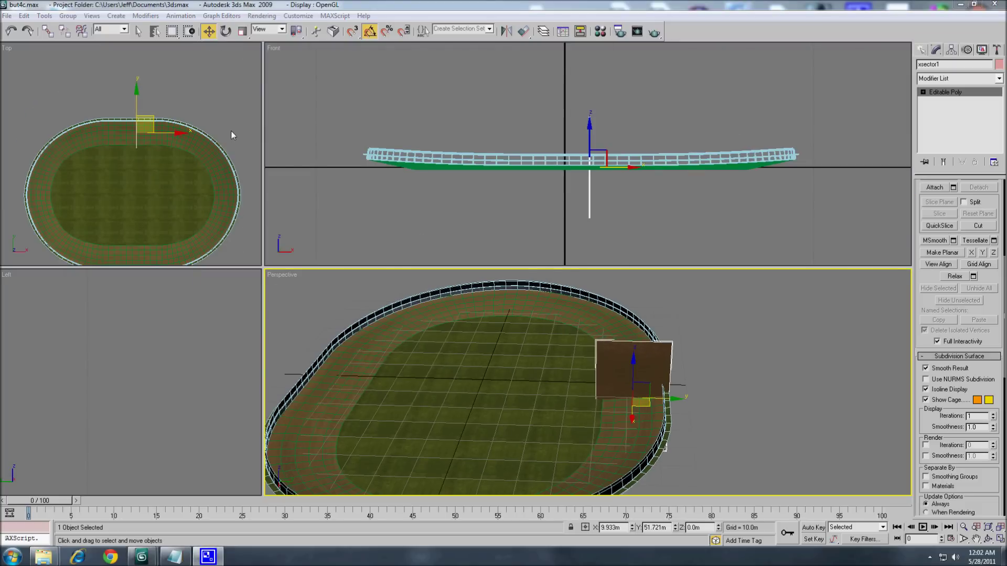
middle_click_drag(233, 136, 231, 148)
left_click_drag(154, 131, 58, 196, "shift")
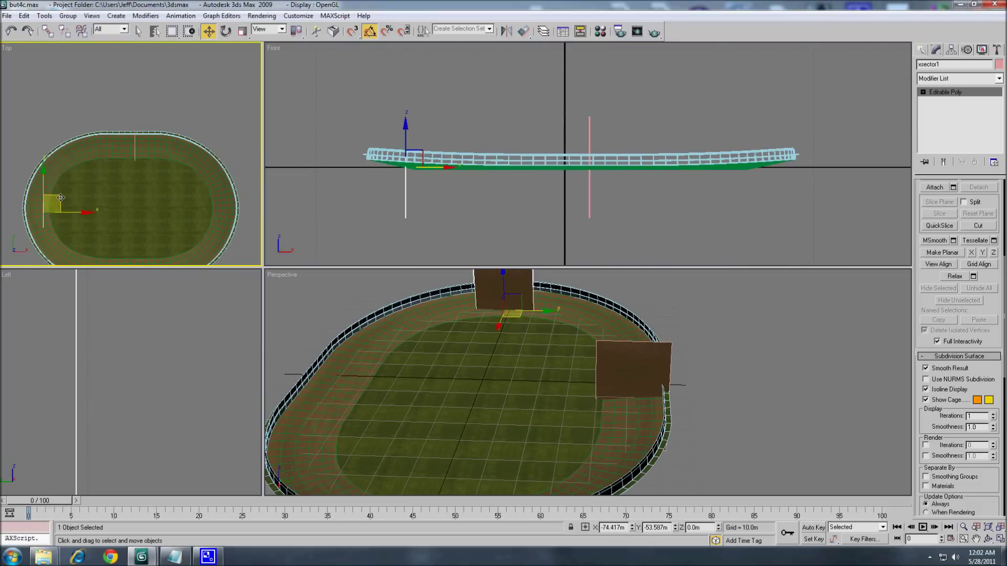
left_click(225, 31)
middle_click_drag(190, 181, 202, 146)
left_click_drag(100, 197, 134, 158)
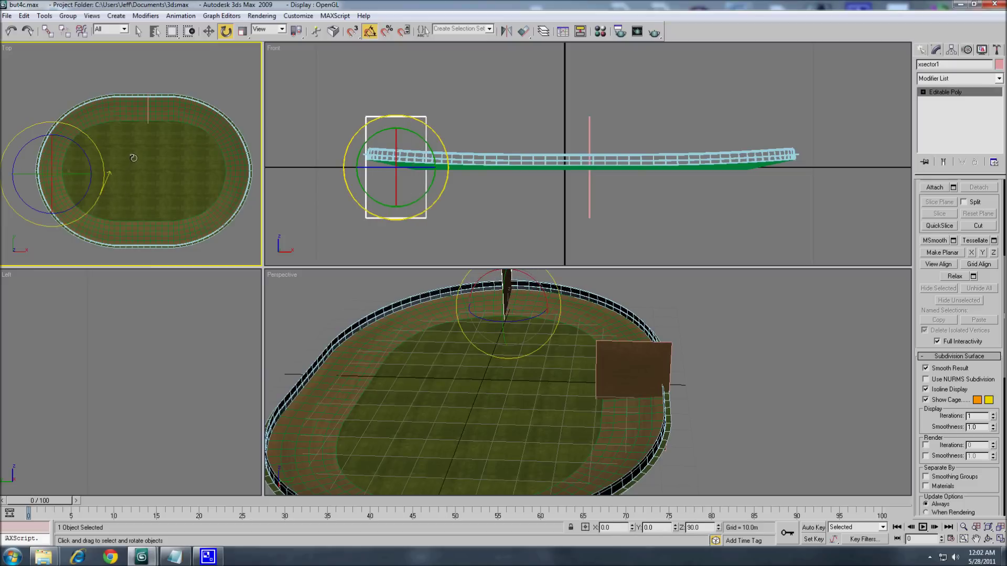
Fine-tune xsector1's position on the track's left end and orbit to view the stadium.
left_click(209, 31)
scroll(128, 164, "up", 4)
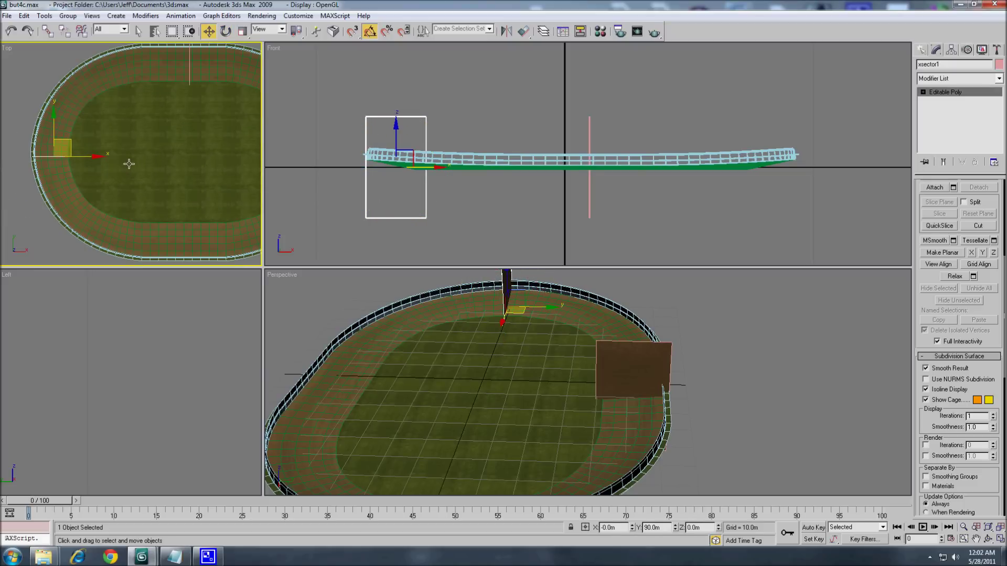
scroll(129, 164, "up", 3)
scroll(220, 174, "up", 1)
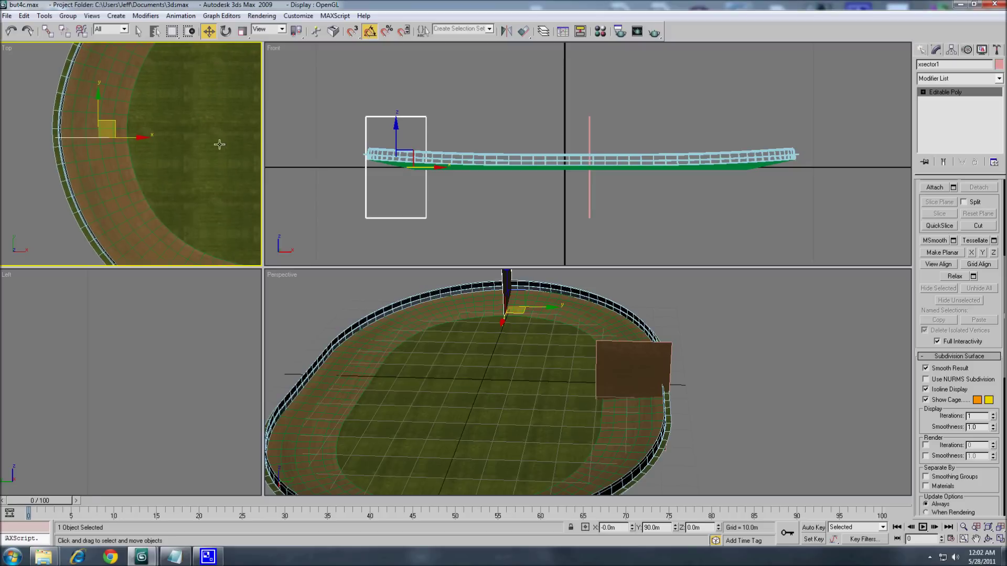
scroll(98, 281, "up", 1)
scroll(149, 157, "up", 2)
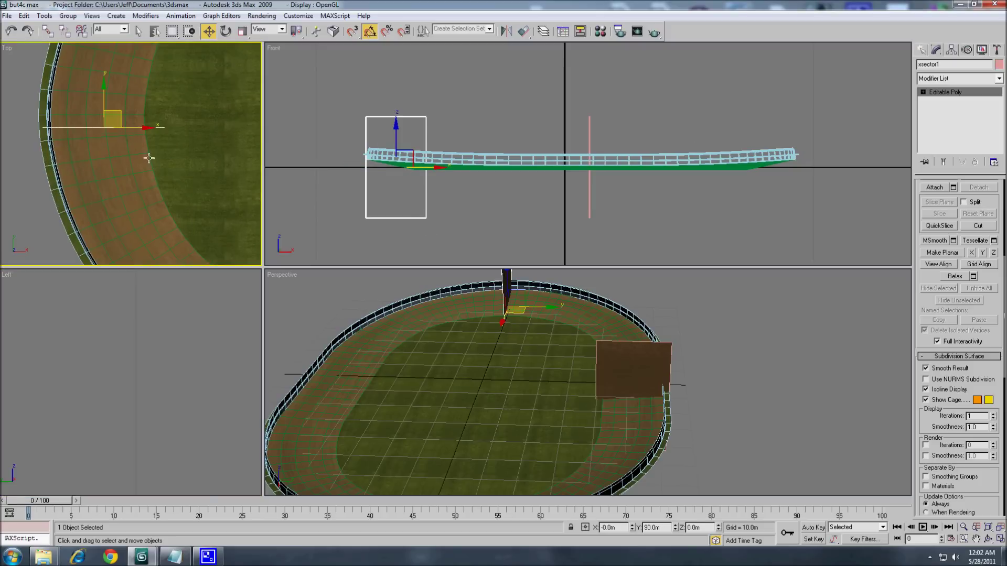
left_click_drag(121, 114, 119, 103)
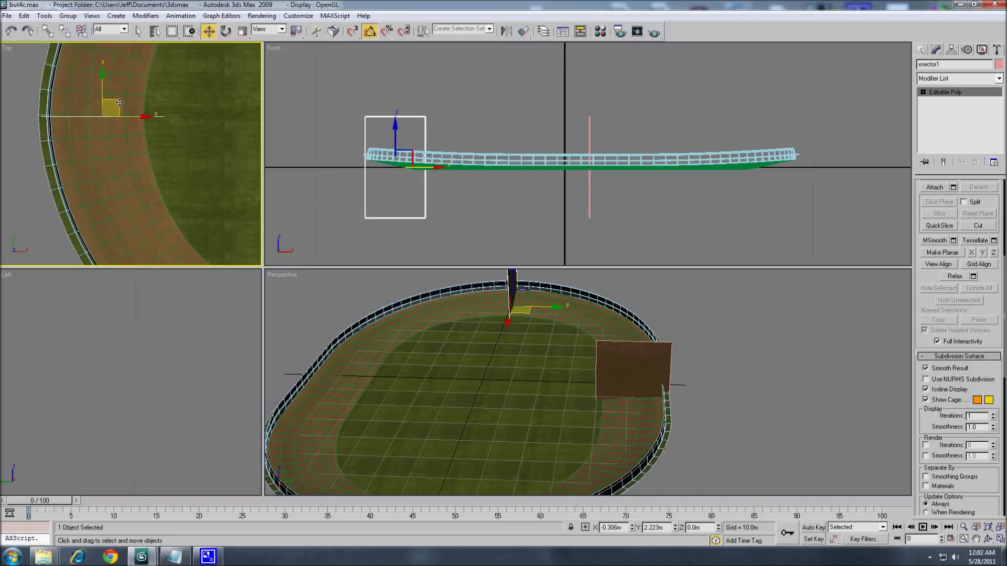
middle_click_drag(603, 380, 593, 405)
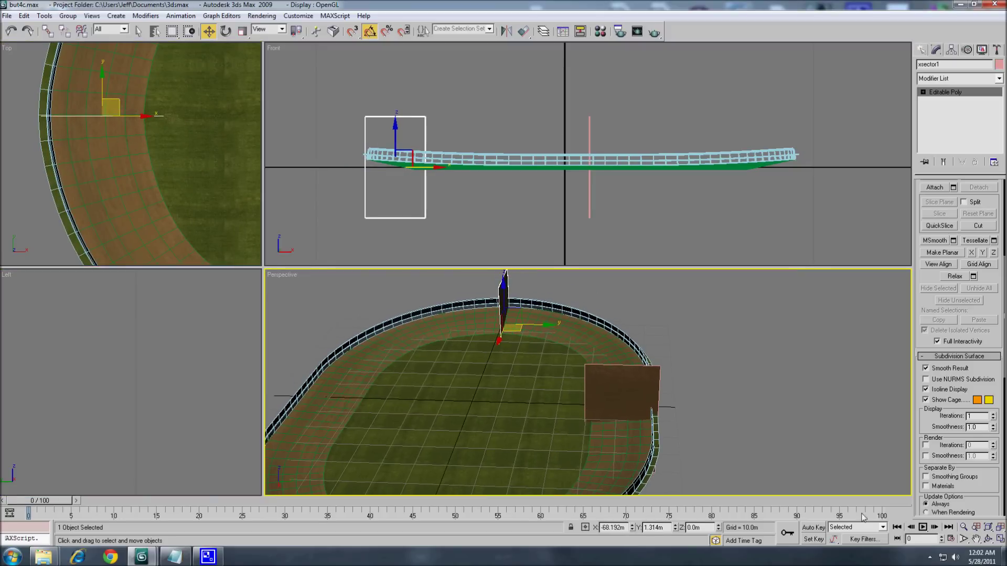
left_click(988, 540)
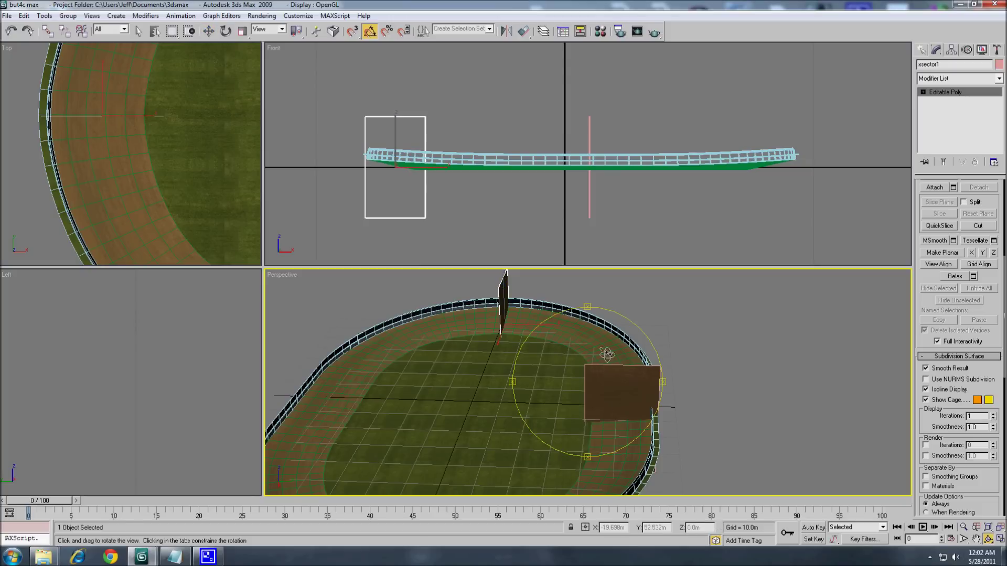
left_click_drag(609, 355, 634, 400)
Make an instanced copy of the plane named xsector2.
right_click(634, 400)
right_click(698, 357)
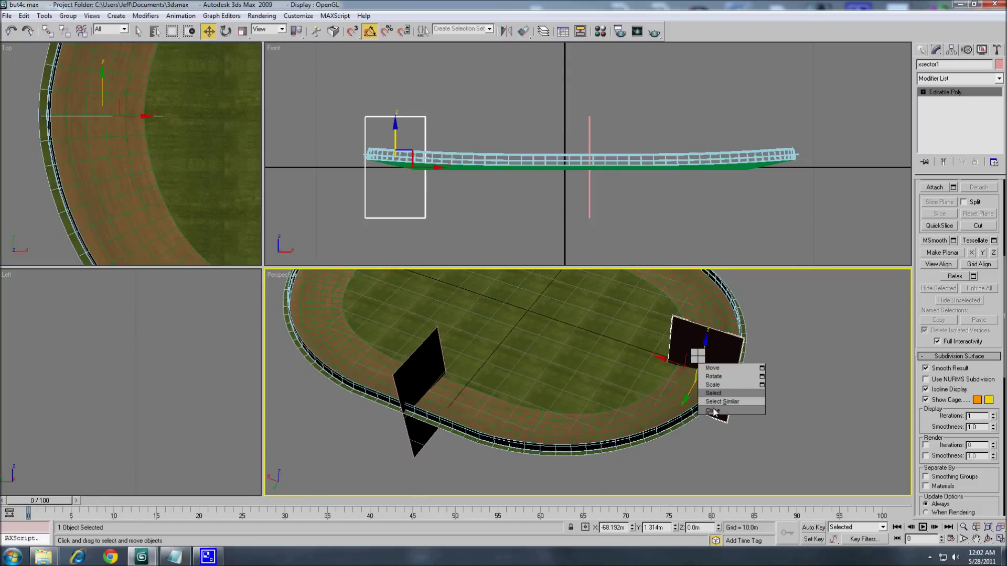
left_click(712, 411)
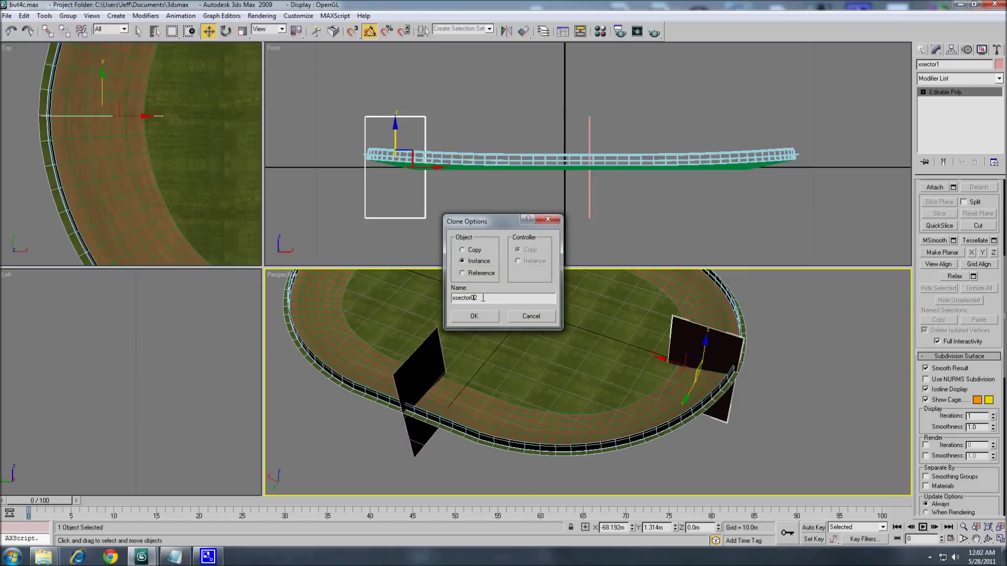
key("BackSpace")
left_click(470, 319)
Move xsector2 partway along the far straight and turn it 90° about Z.
middle_click_drag(603, 351, 529, 414)
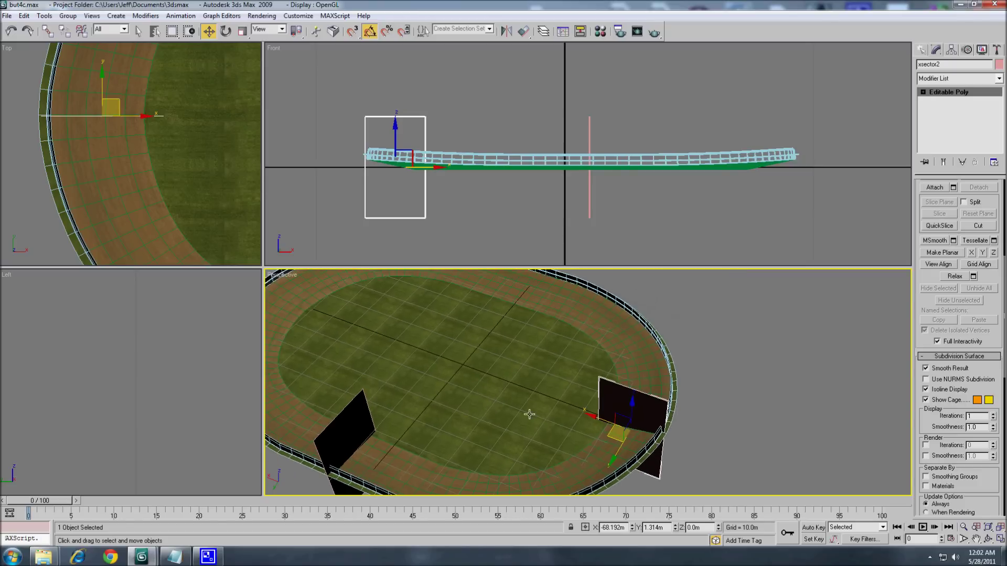
left_click_drag(616, 437, 513, 322)
middle_click_drag(513, 323, 557, 405)
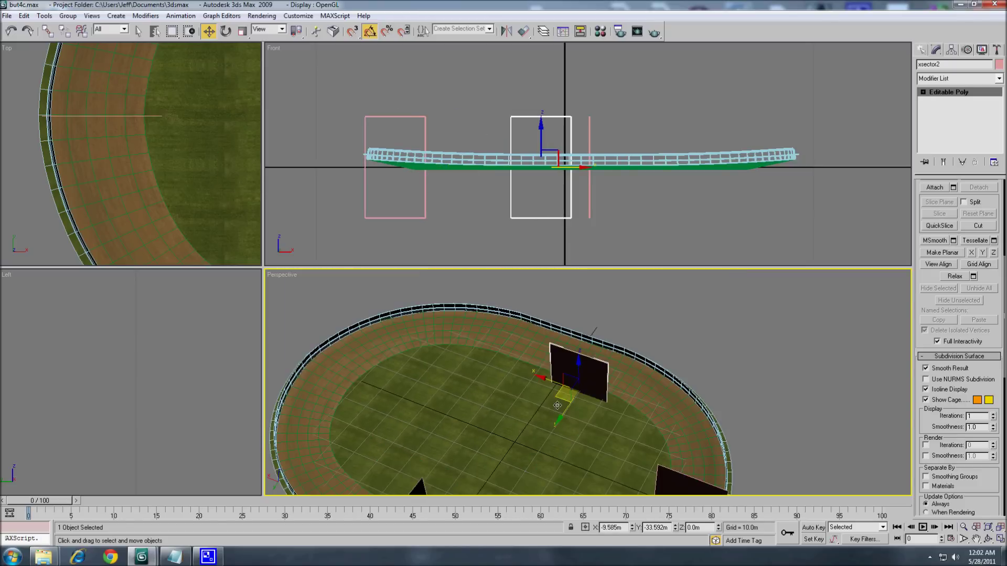
left_click_drag(557, 405, 501, 362)
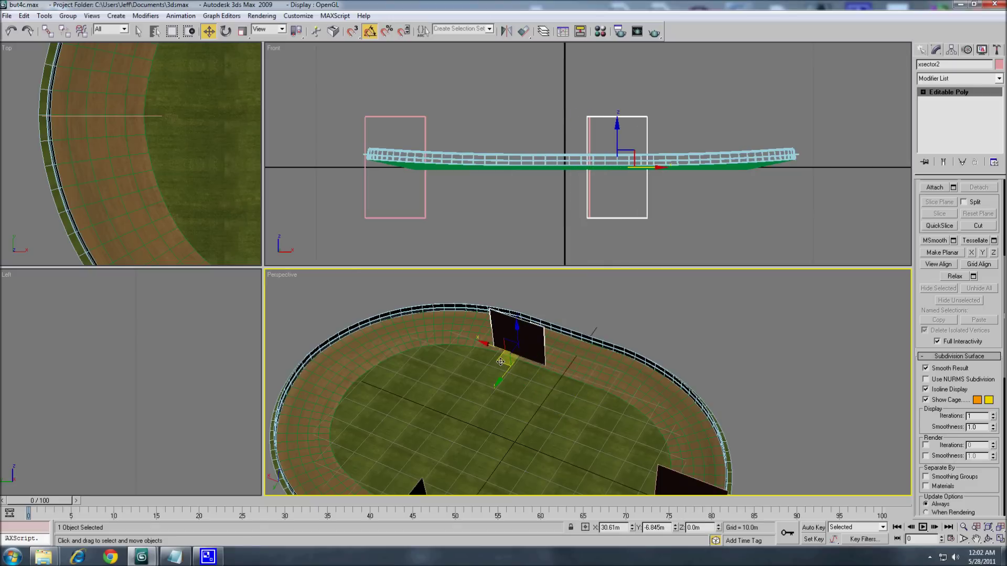
left_click(226, 31)
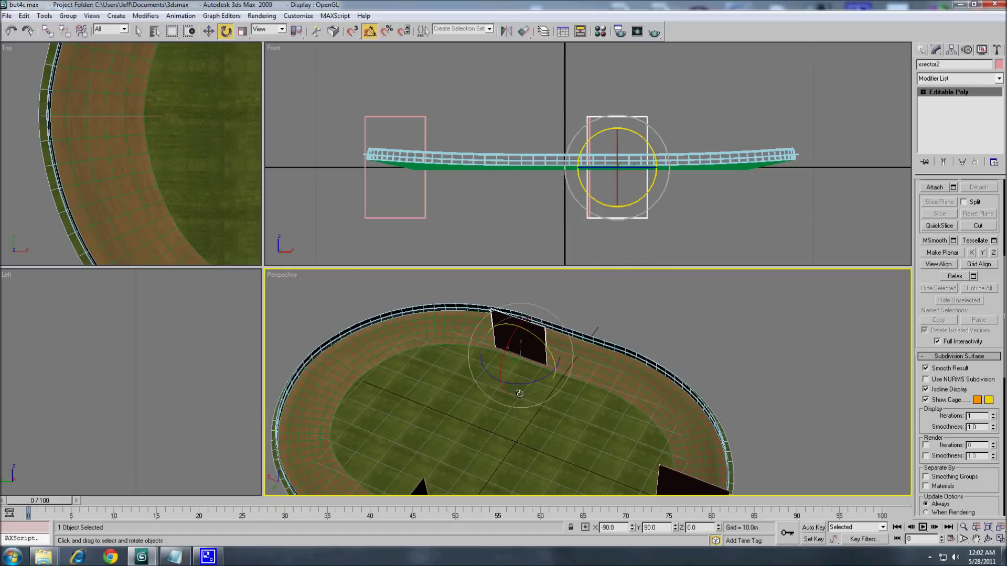
left_click_drag(520, 394, 566, 366)
Position xsector2 across the far side of the track and orbit out to see the oval.
left_click(209, 31)
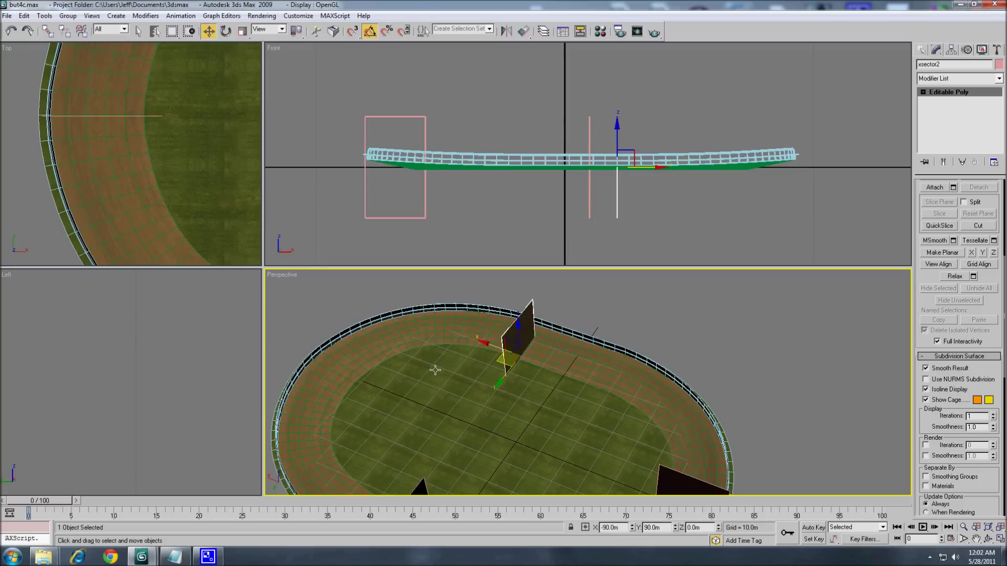
scroll(436, 370, "up", 3)
left_click_drag(482, 343, 477, 326)
scroll(549, 406, "down", 3)
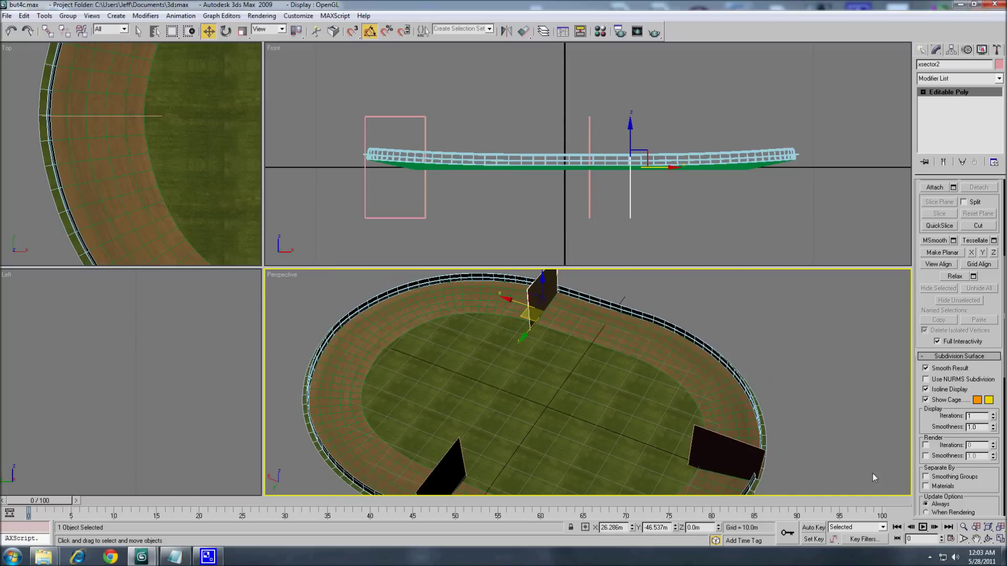
left_click(987, 539)
left_click_drag(546, 391, 637, 399)
scroll(640, 396, "up", 3)
Clone the sector plane as a new plane named xpitin.
key("w")
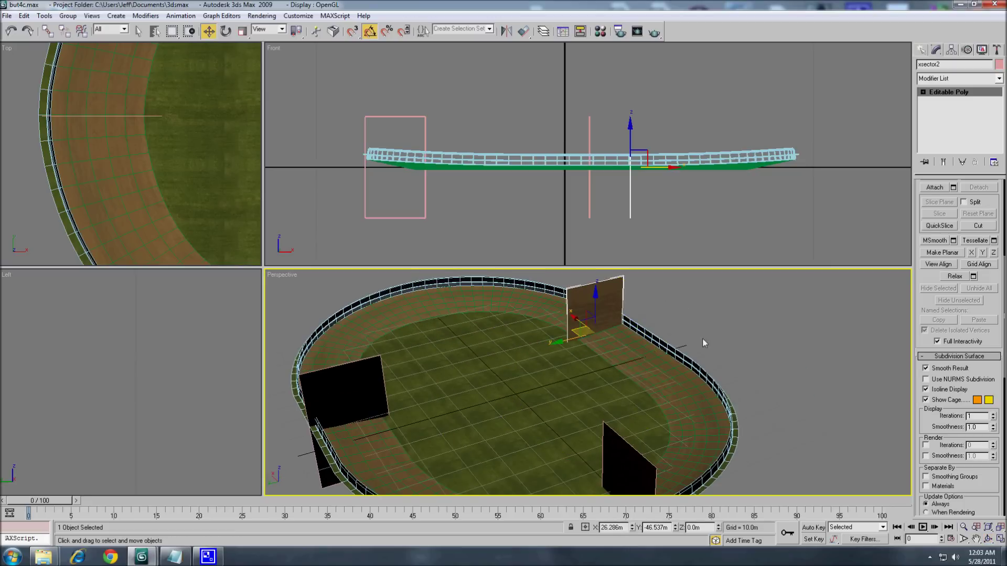
scroll(703, 341, "up", 2)
right_click(606, 324)
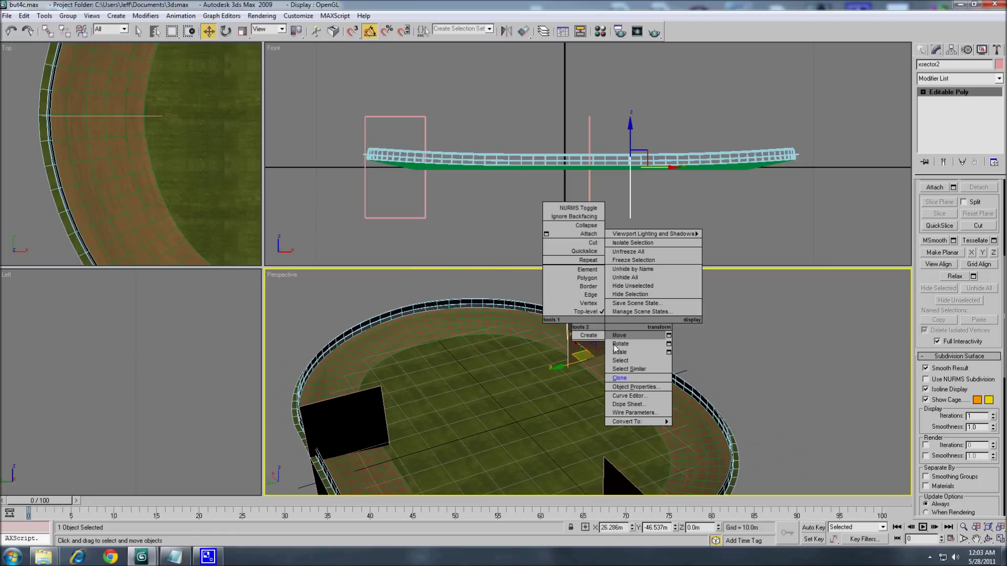
left_click(620, 378)
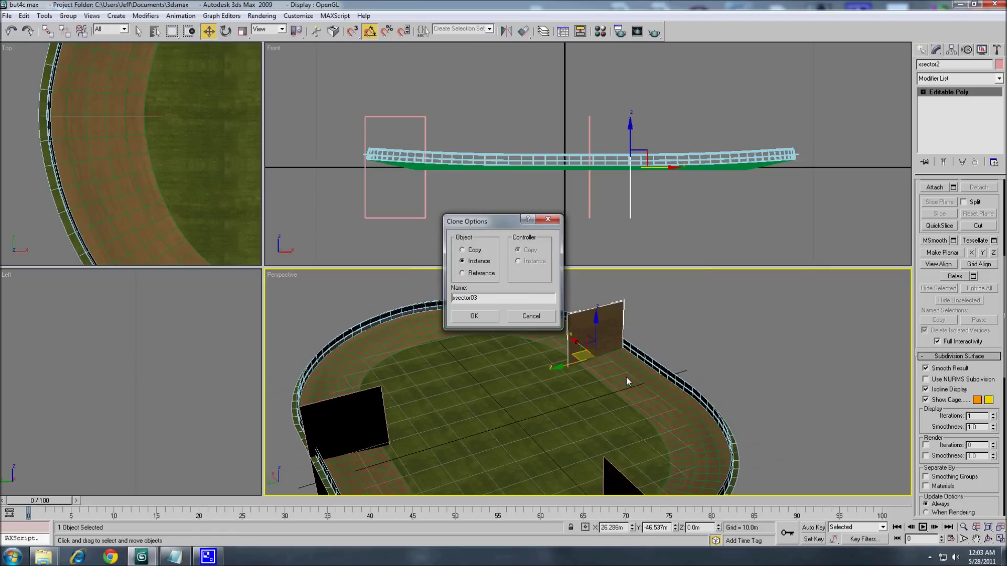
double_click(493, 299)
type("xpitin")
key("Return")
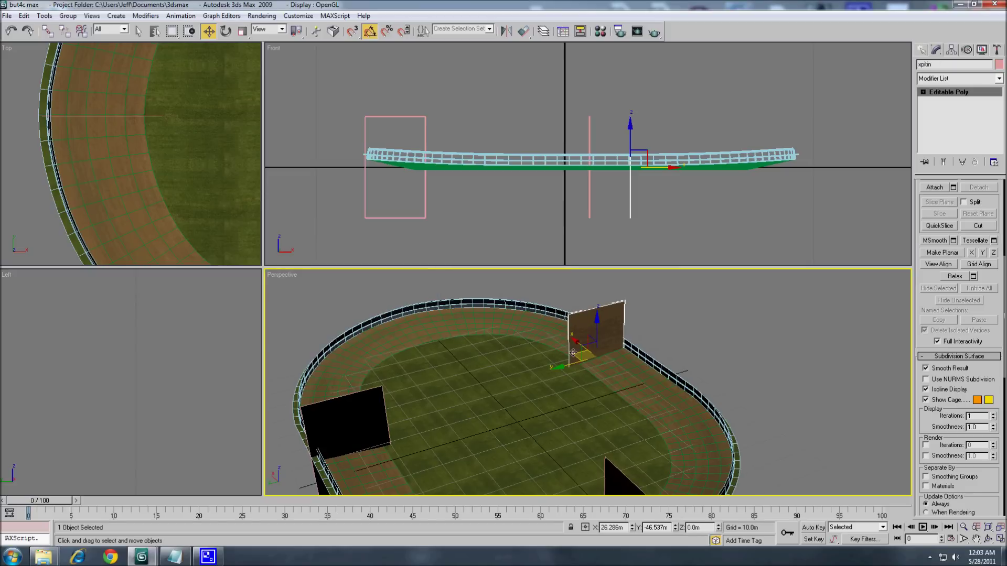
Move xpitin onto the infield and convert it to an editable poly.
left_click_drag(574, 353, 543, 421)
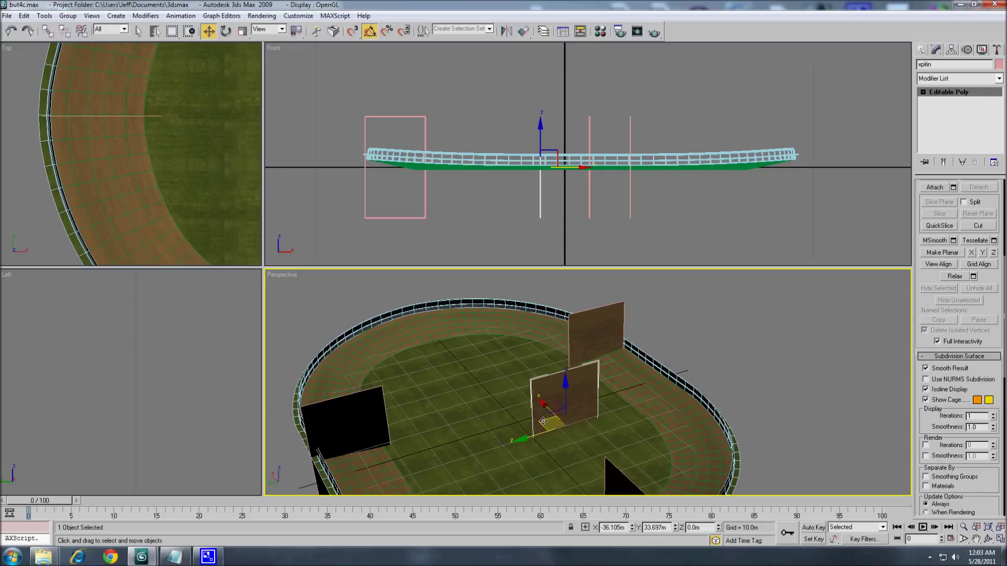
right_click(554, 404)
mouse_move(601, 503)
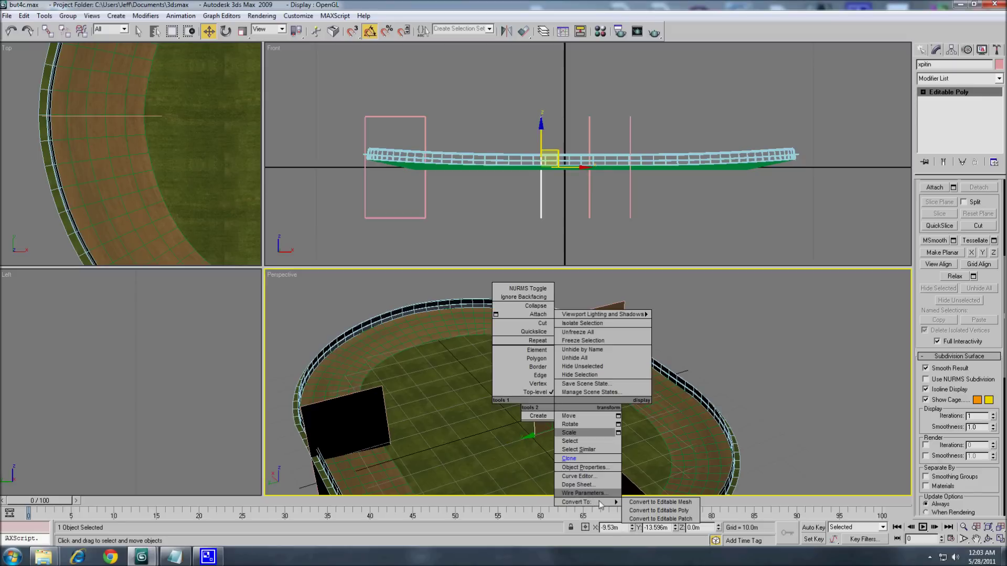
left_click(658, 510)
Clone xpitin as a new plane named xpitout.
right_click(556, 405)
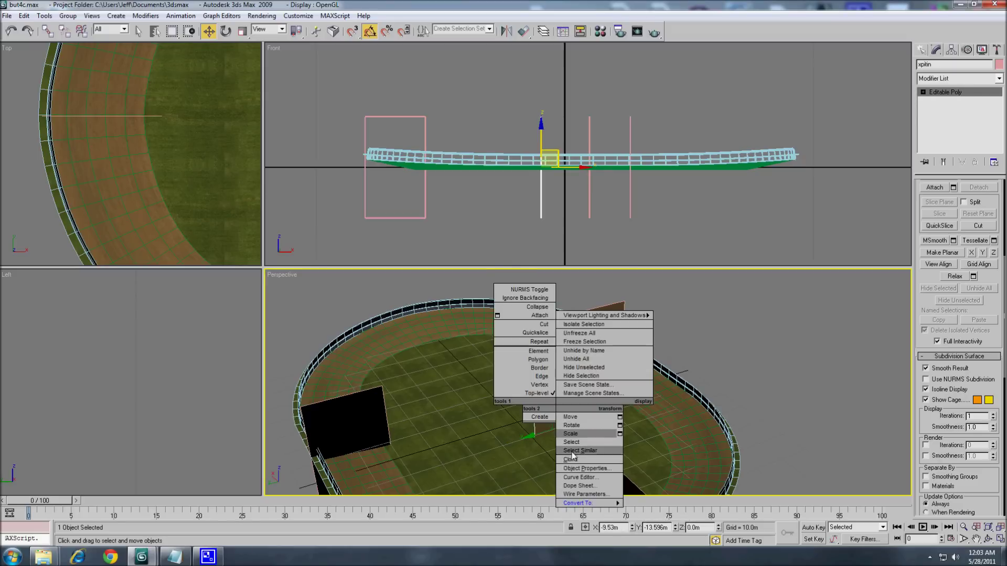
left_click(572, 458)
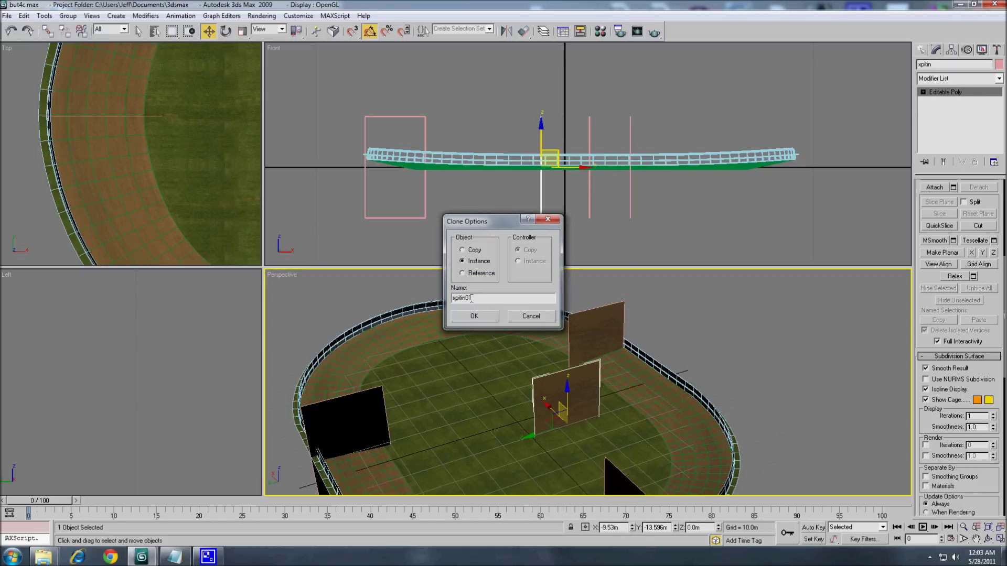
key("shift+End")
type("xpity")
key("BackSpace")
type("out")
left_click(475, 315)
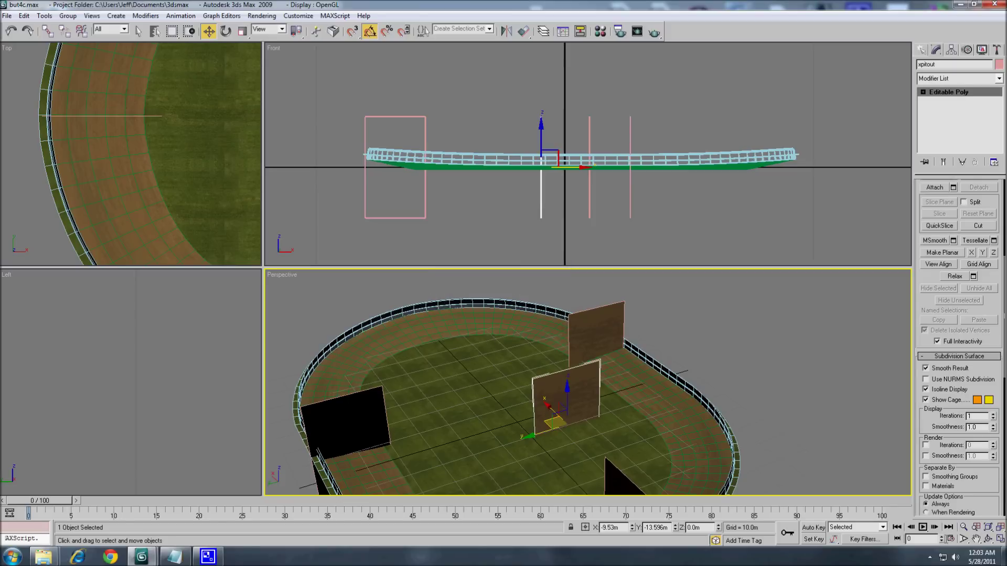
Convert xpitout to an editable poly and orbit out to a wider view of the oval.
left_click(989, 539)
left_click_drag(602, 419, 506, 386)
key("w")
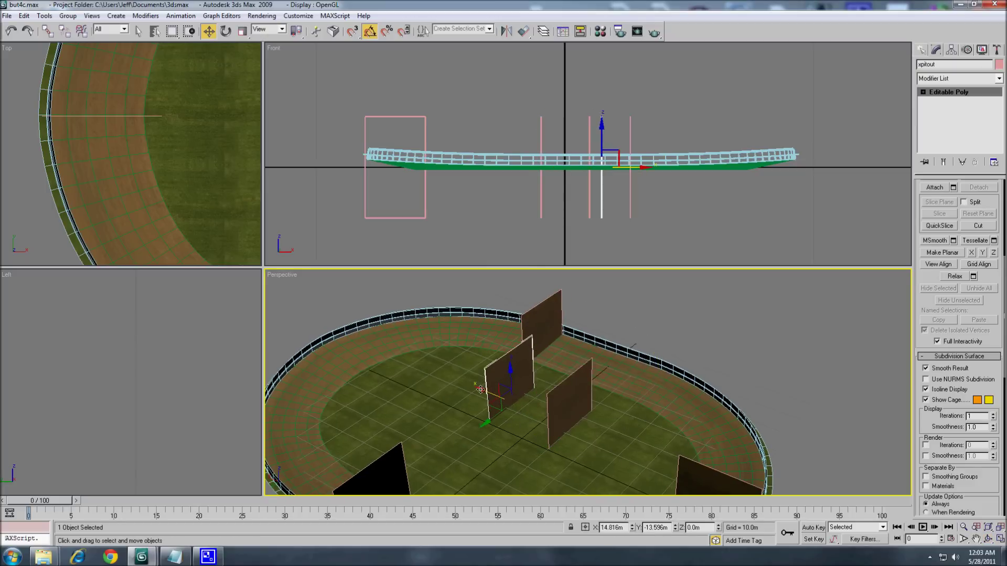
right_click(506, 381)
left_click(604, 489)
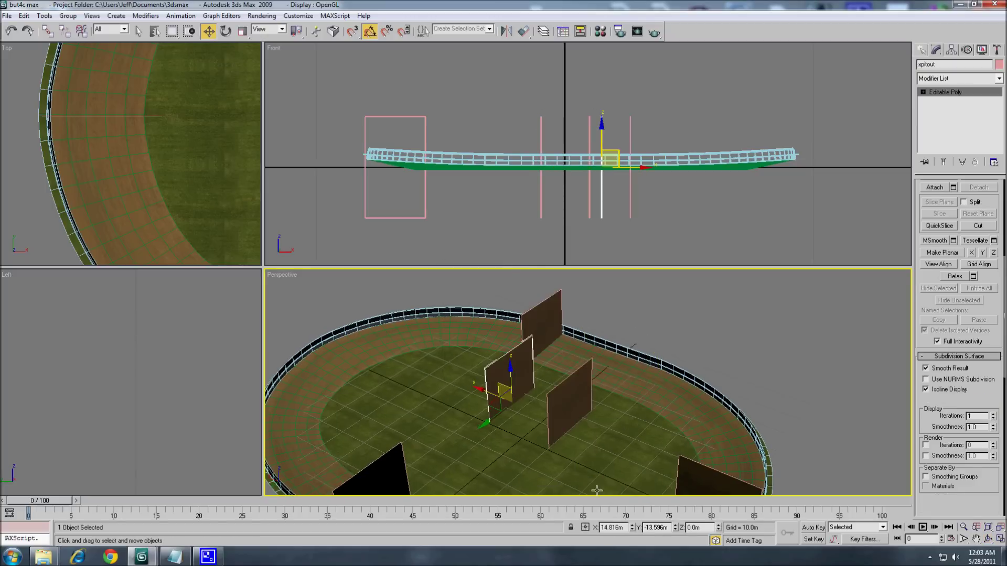
left_click(988, 538)
left_click_drag(603, 409, 610, 374)
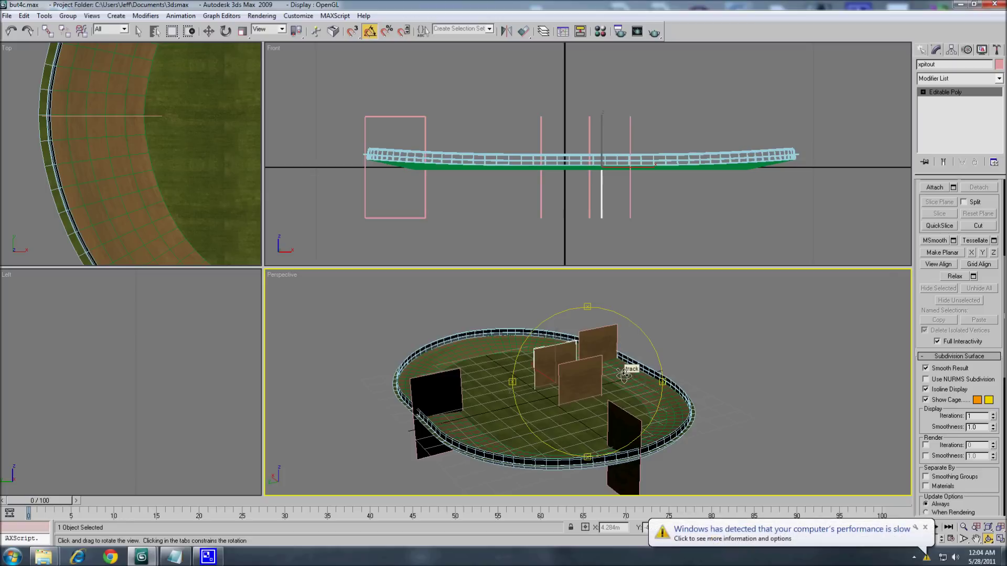
key("w")
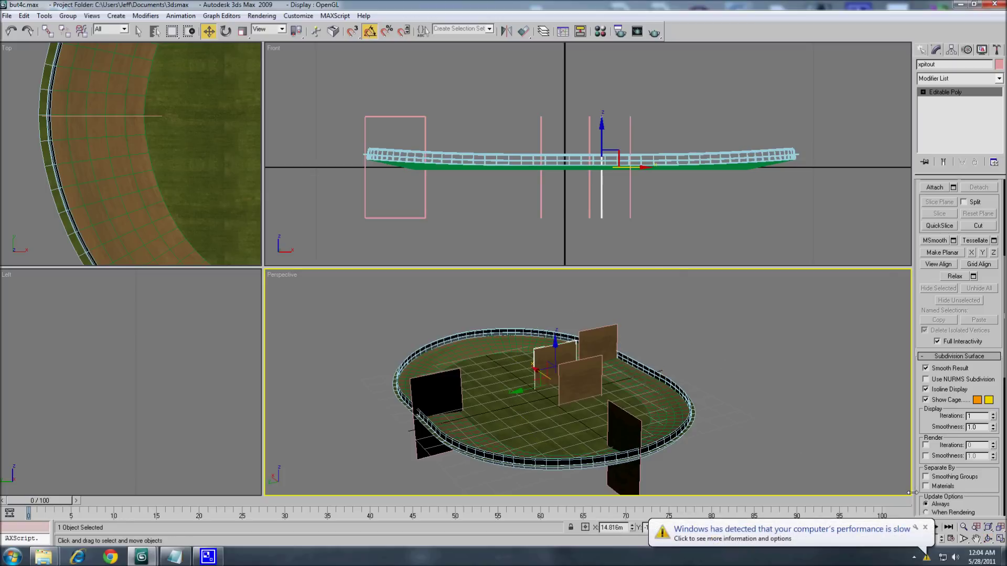
left_click(925, 523)
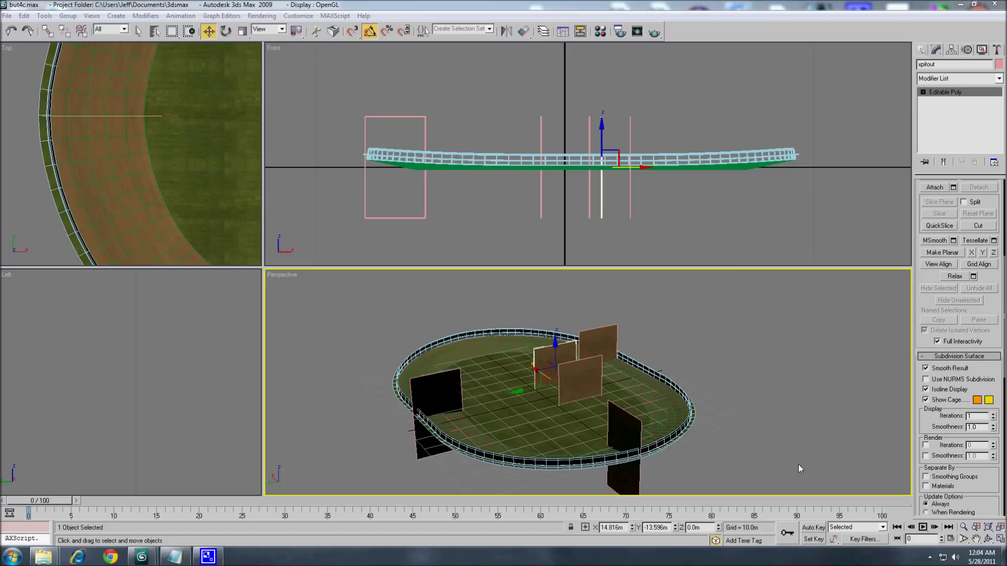
left_click(988, 539)
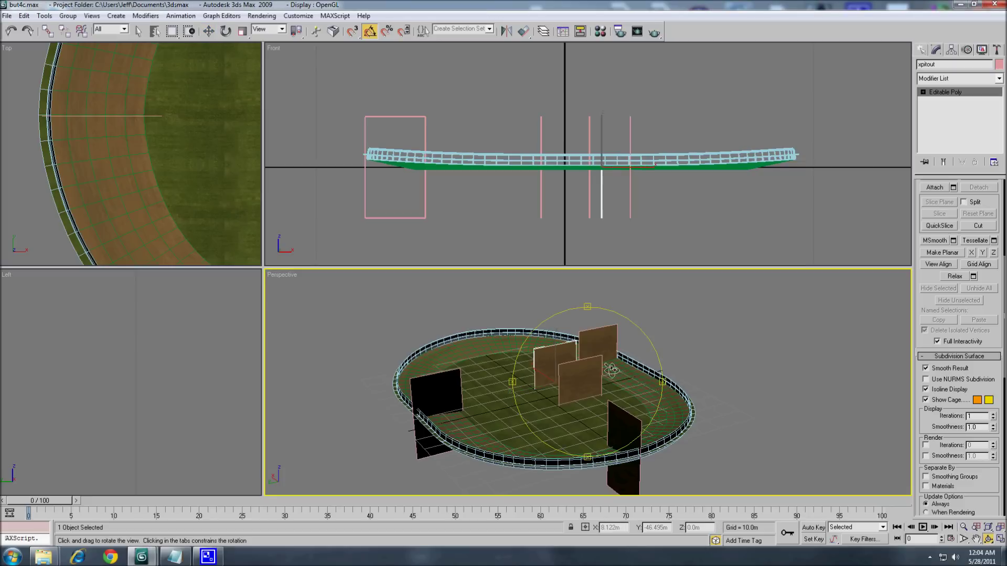
left_click_drag(611, 370, 739, 341)
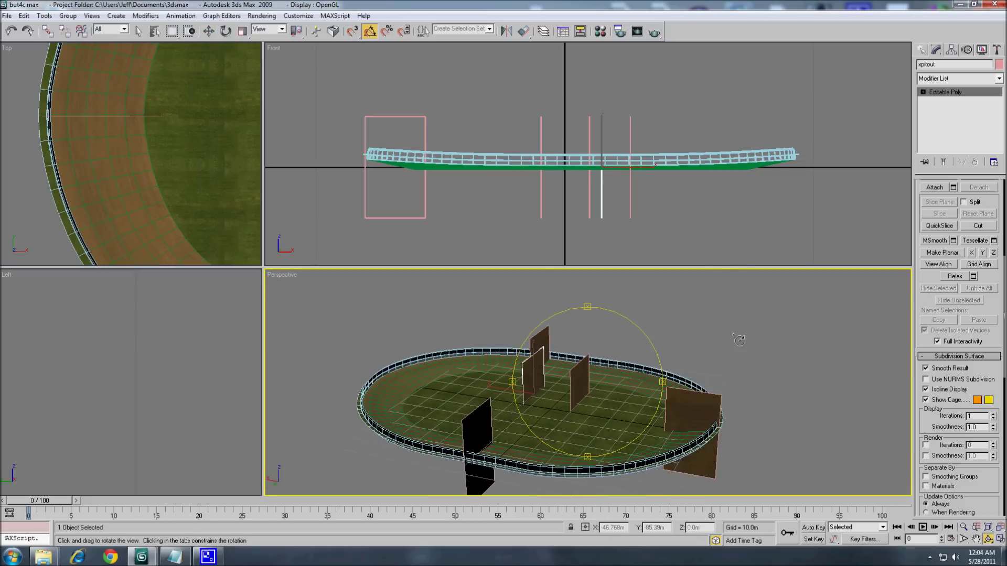
left_click(998, 51)
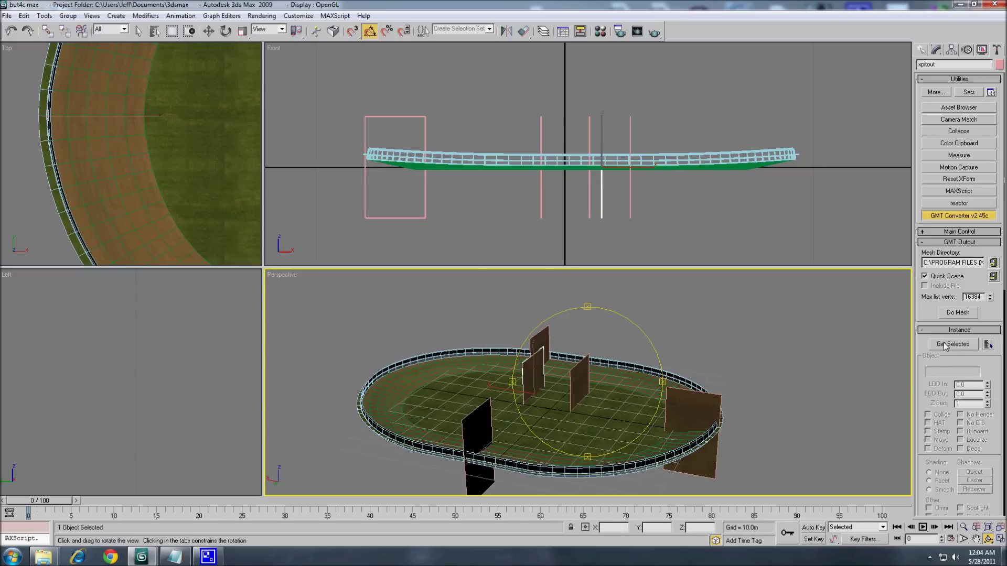
Switch to Move, view the track from higher up and recentred, and dismiss the Windows performance notice.
key("w")
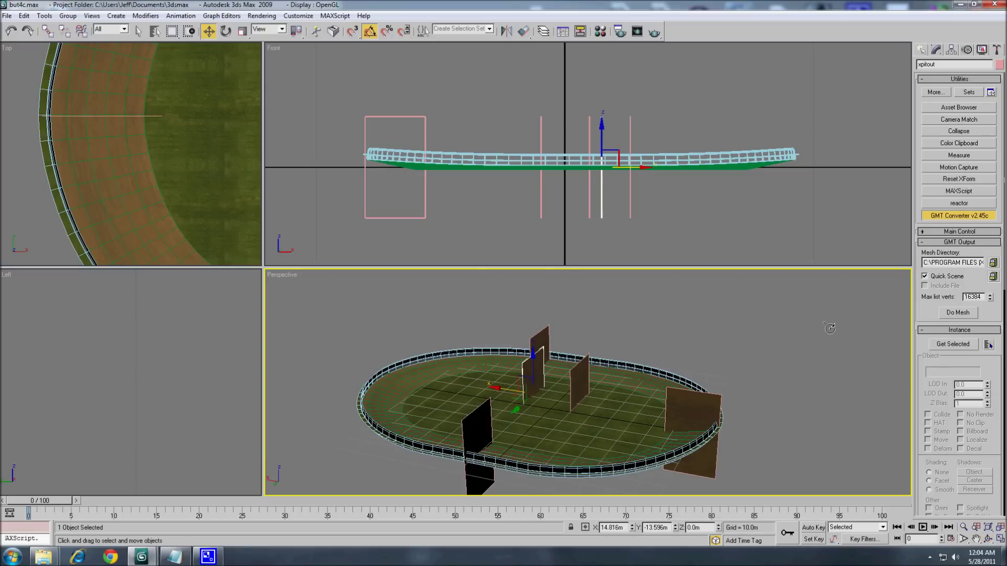
middle_click_drag(830, 328, 592, 359, "alt")
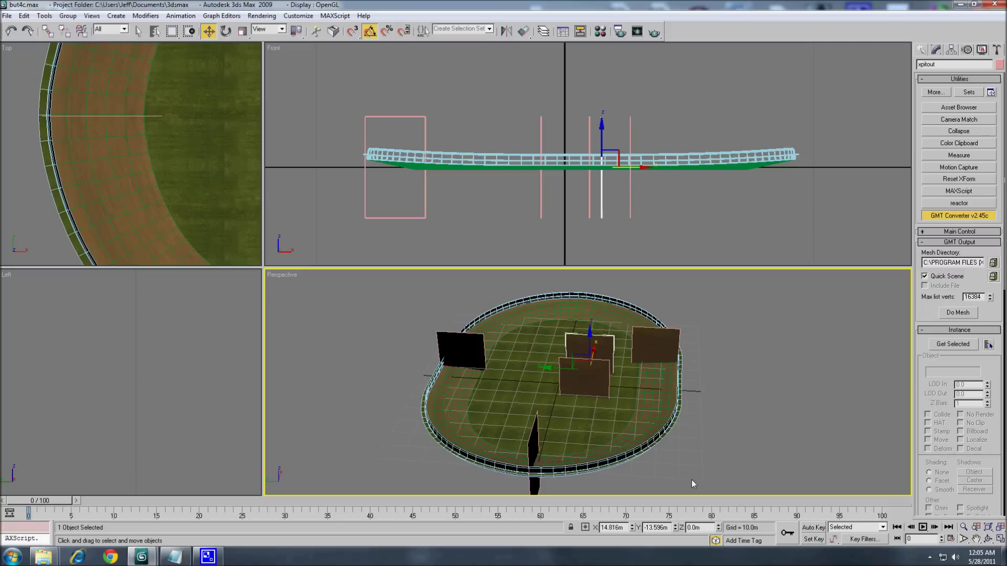
middle_click_drag(669, 449, 651, 425)
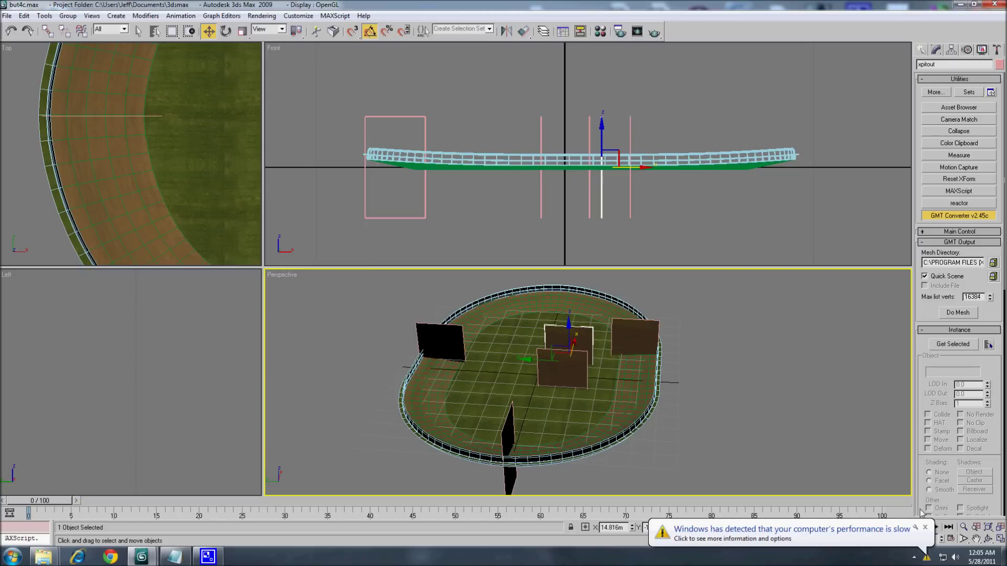
left_click(925, 528)
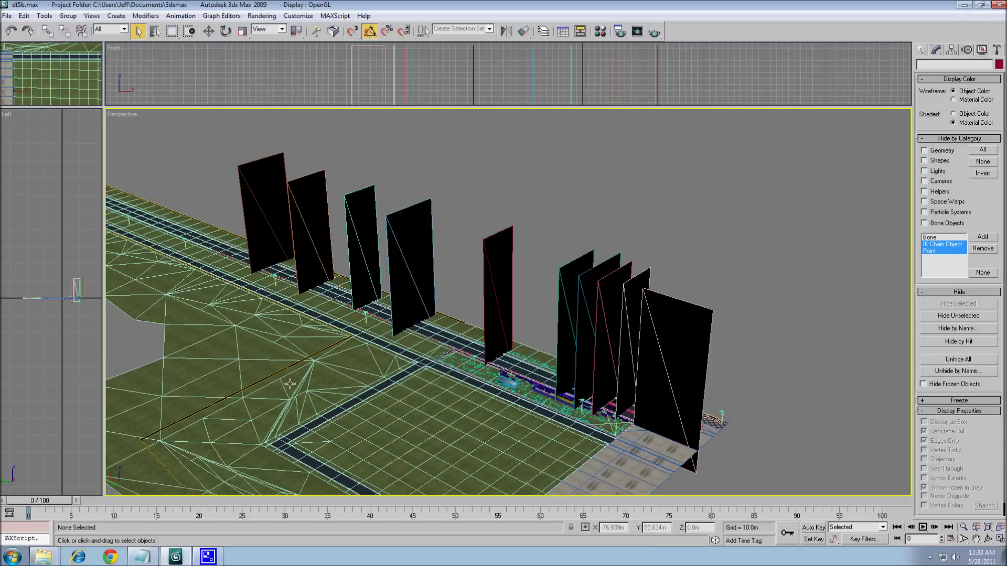
left_click(292, 283)
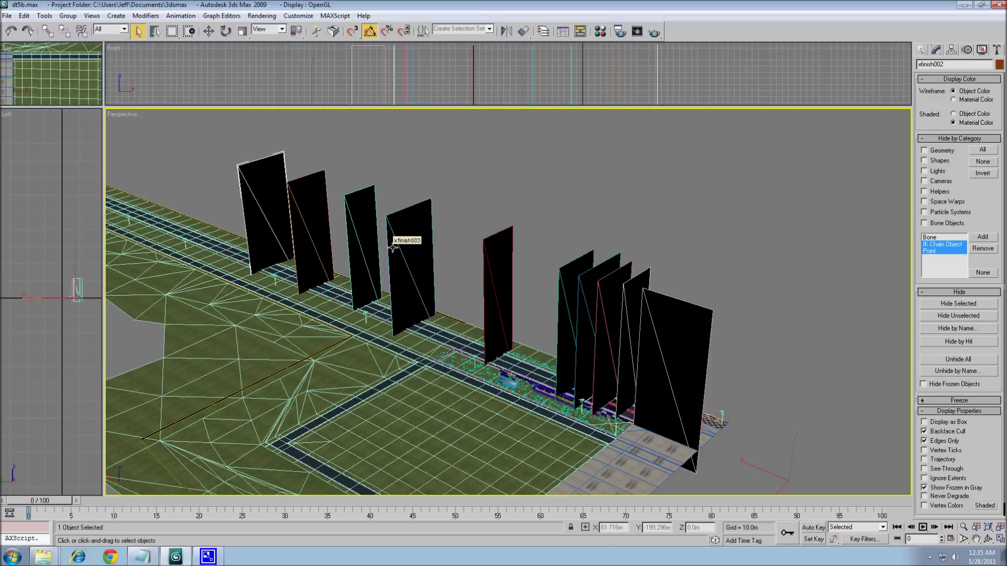
left_click(416, 242)
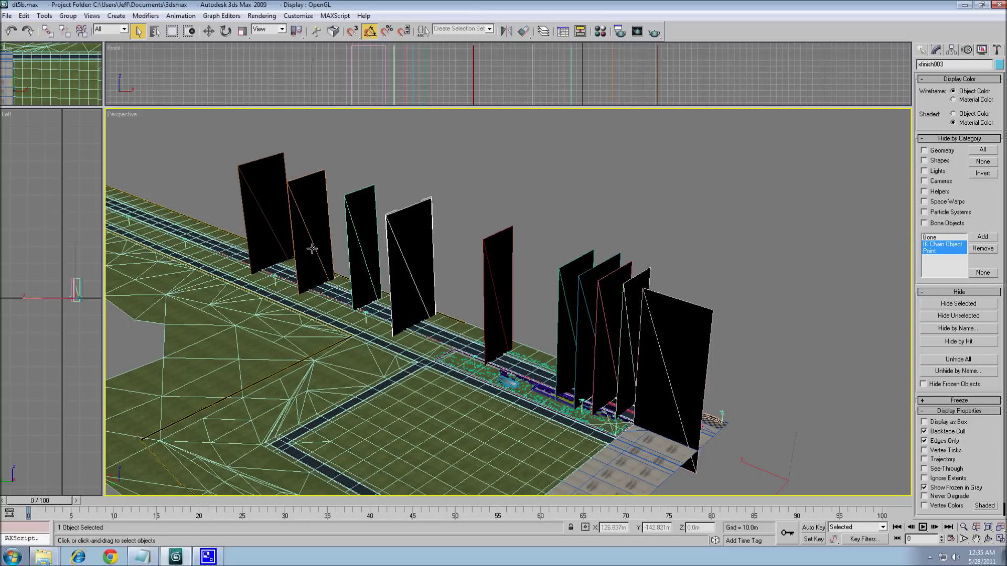
left_click(681, 345)
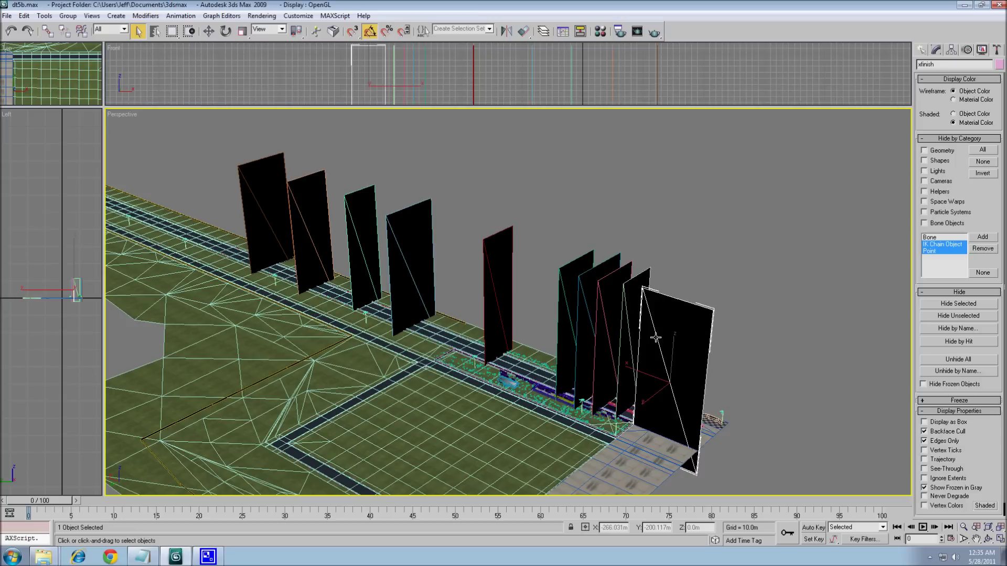
left_click(633, 324)
left_click(616, 327)
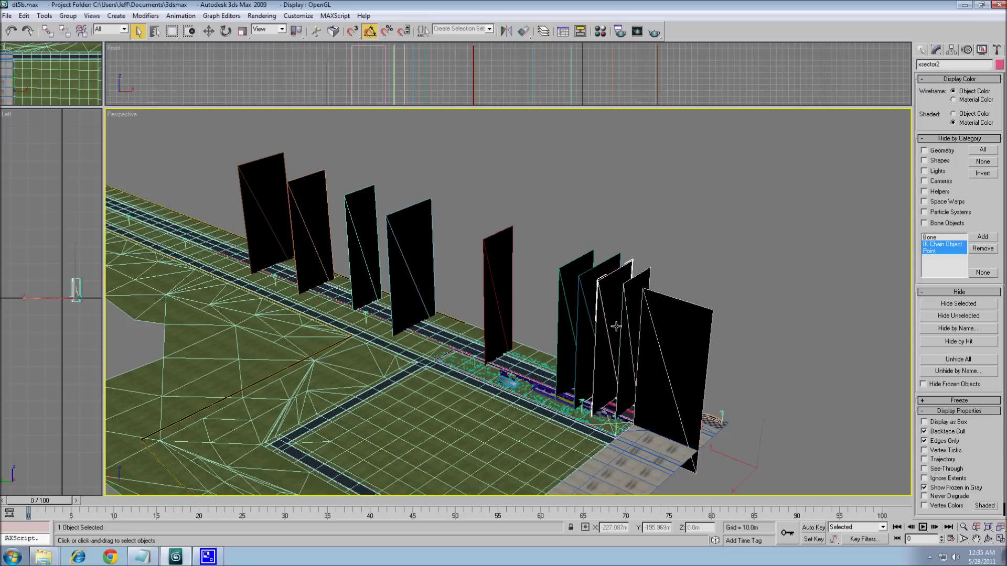
left_click(584, 312)
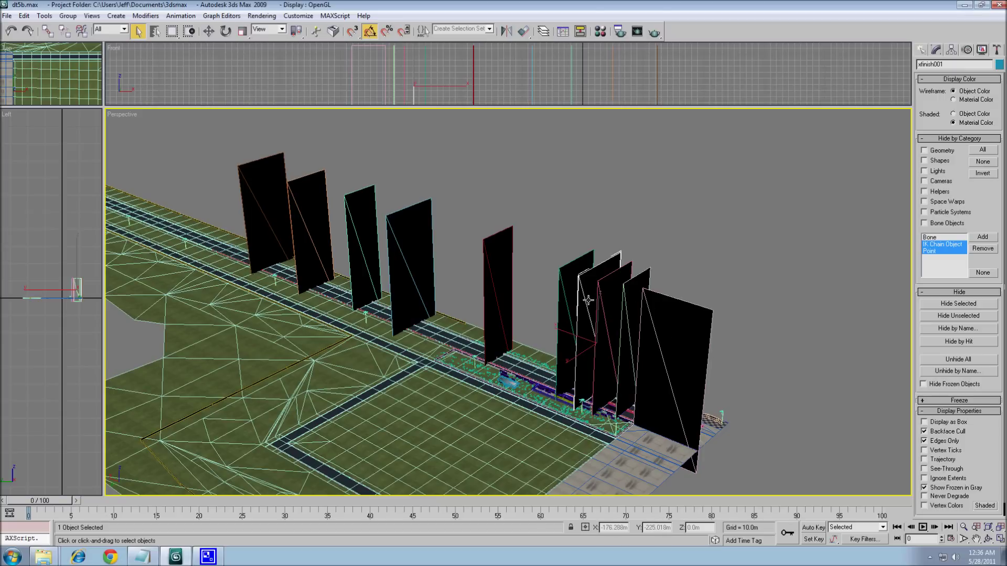
left_click(267, 195)
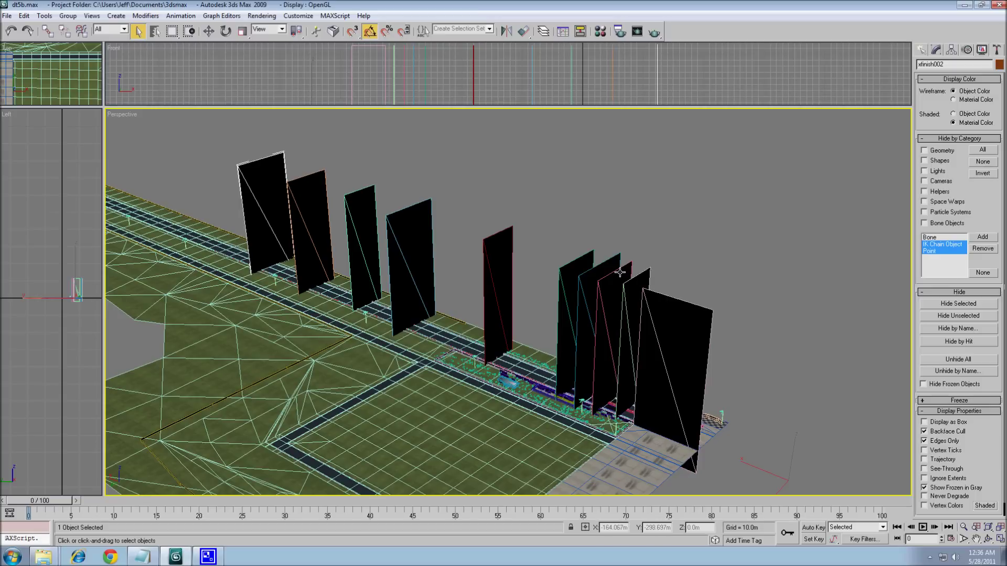
left_click(586, 281)
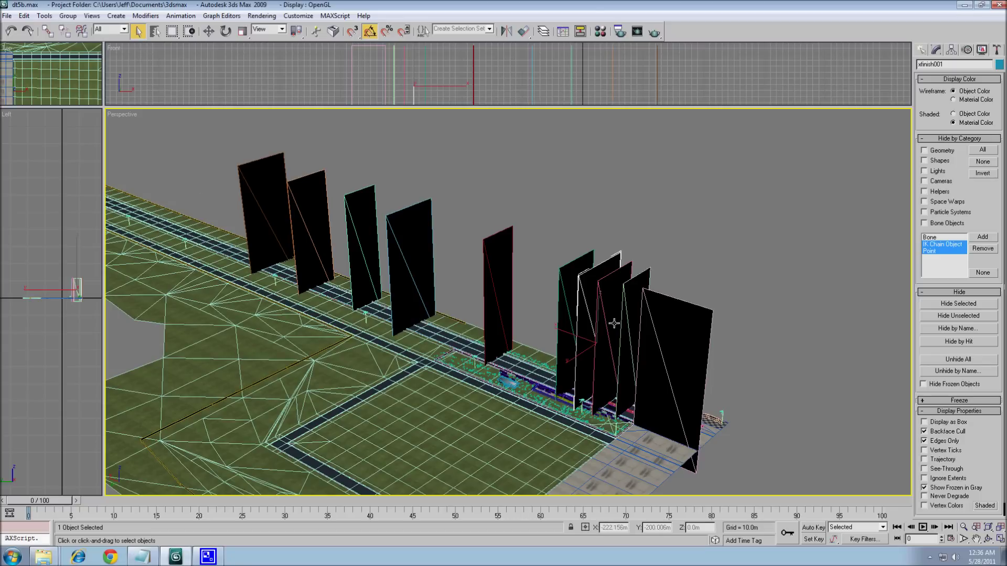
left_click(250, 197)
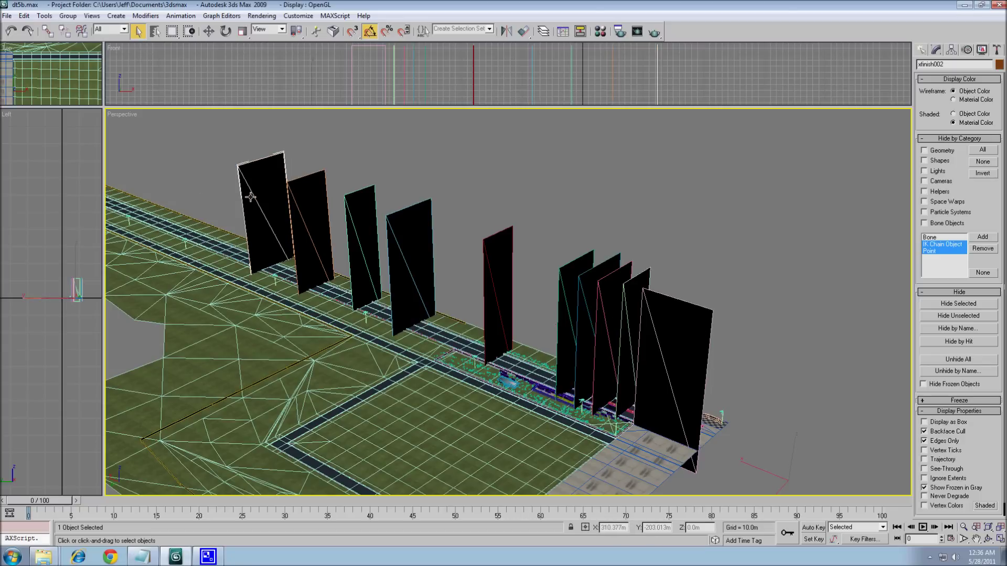